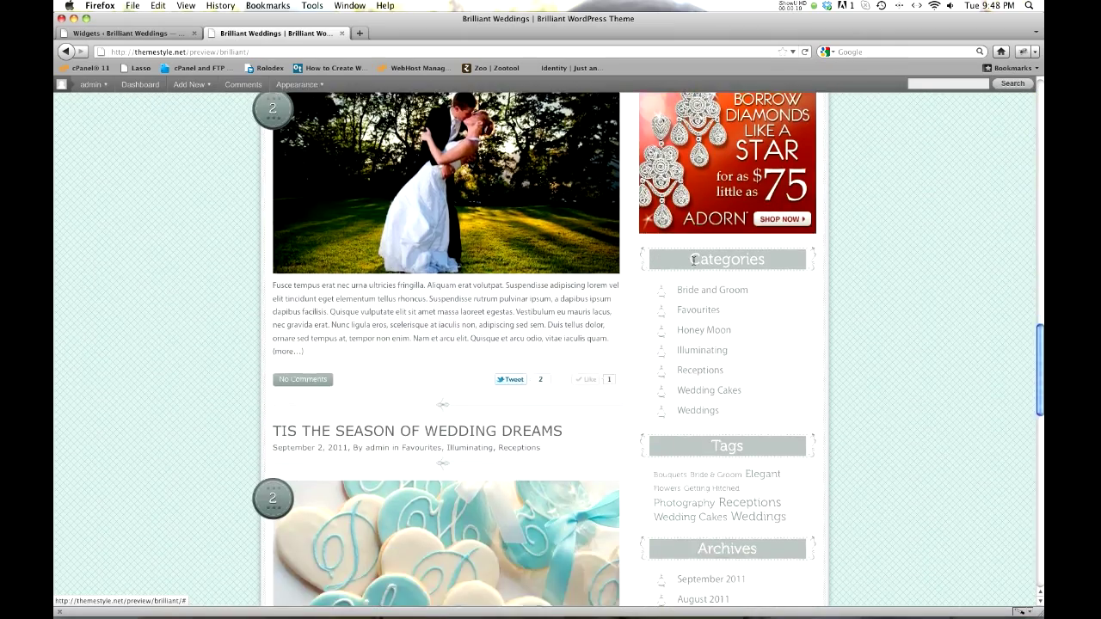
# - Examine the widgets in the sidebar and footer columns of the Brilliant Weddings front page
pyautogui.scroll(-5, 696, 422)
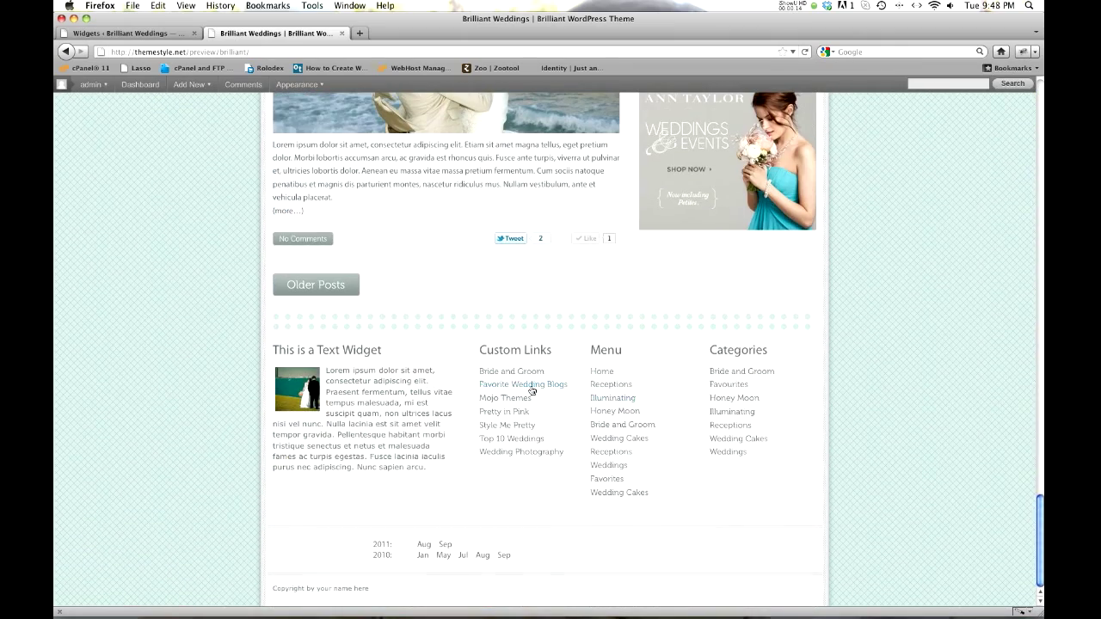
pyautogui.scroll(15, 690, 418)
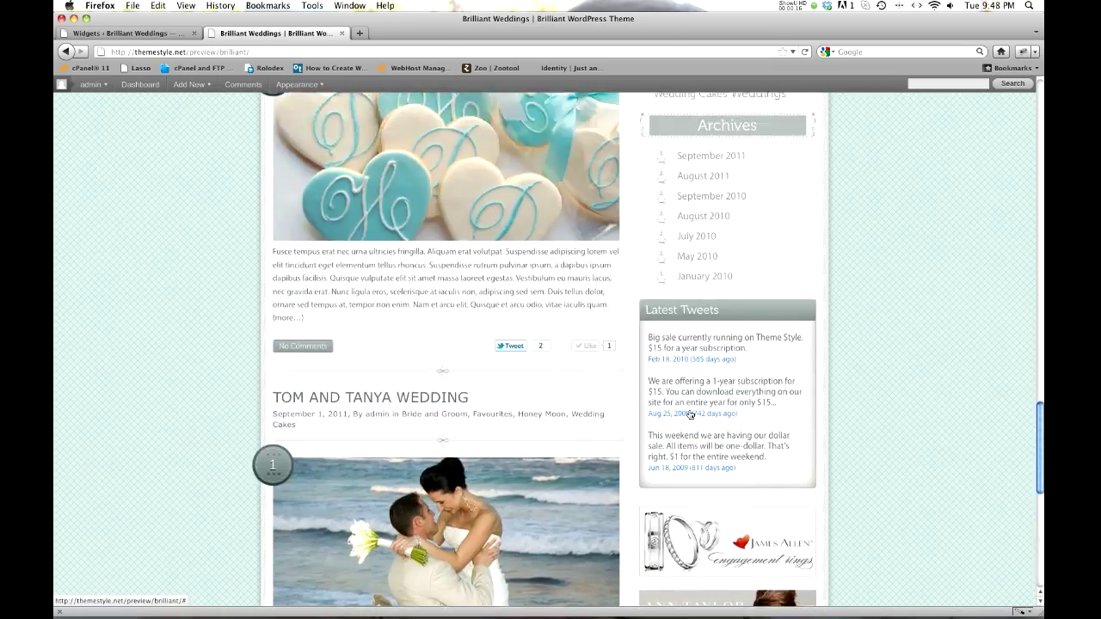
pyautogui.scroll(-10, 701, 430)
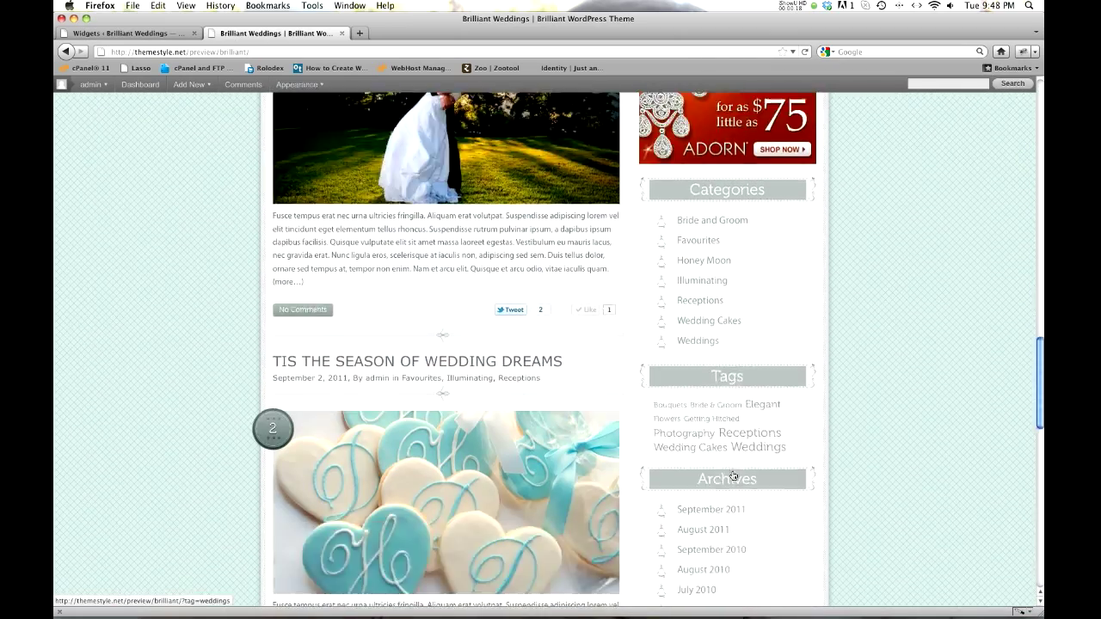
pyautogui.scroll(-6, 729, 471)
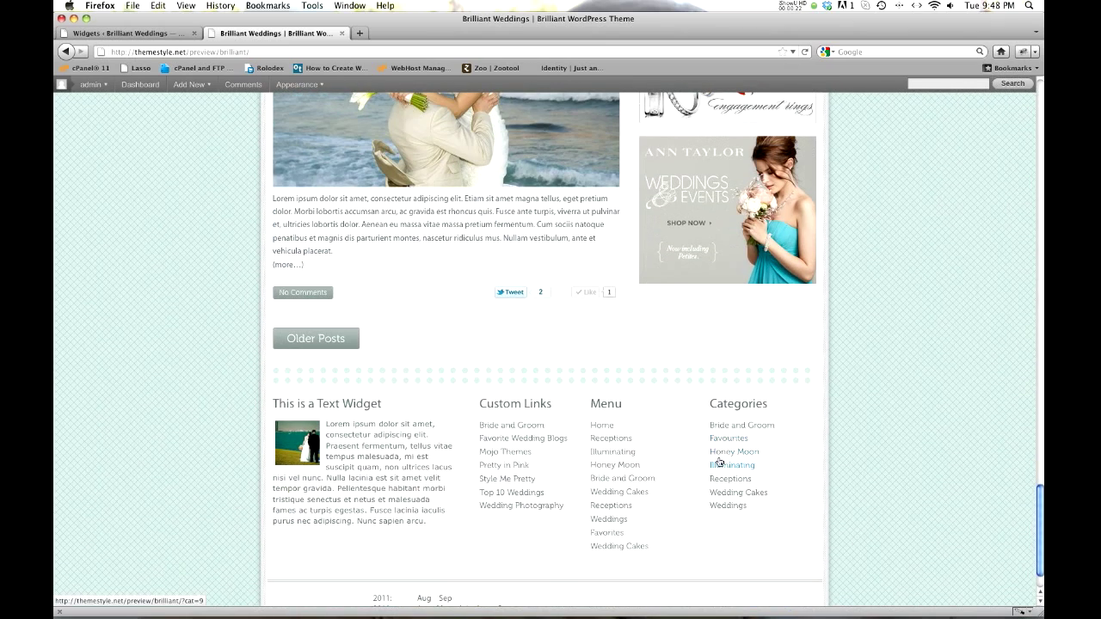
pyautogui.scroll(-2, 529, 301)
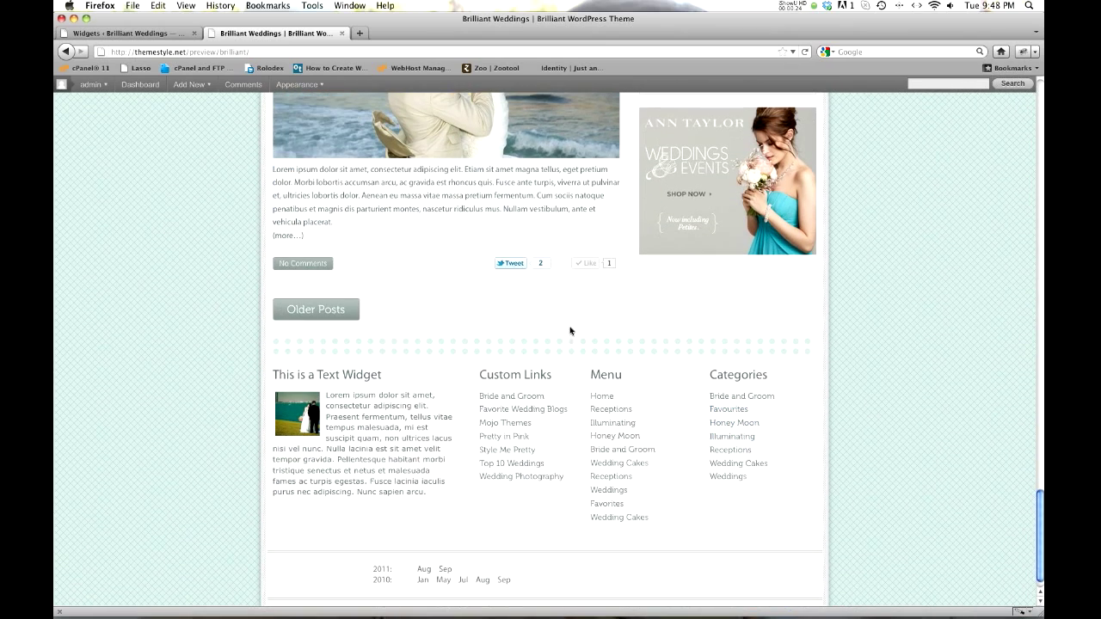
pyautogui.scroll(-1, 542, 311)
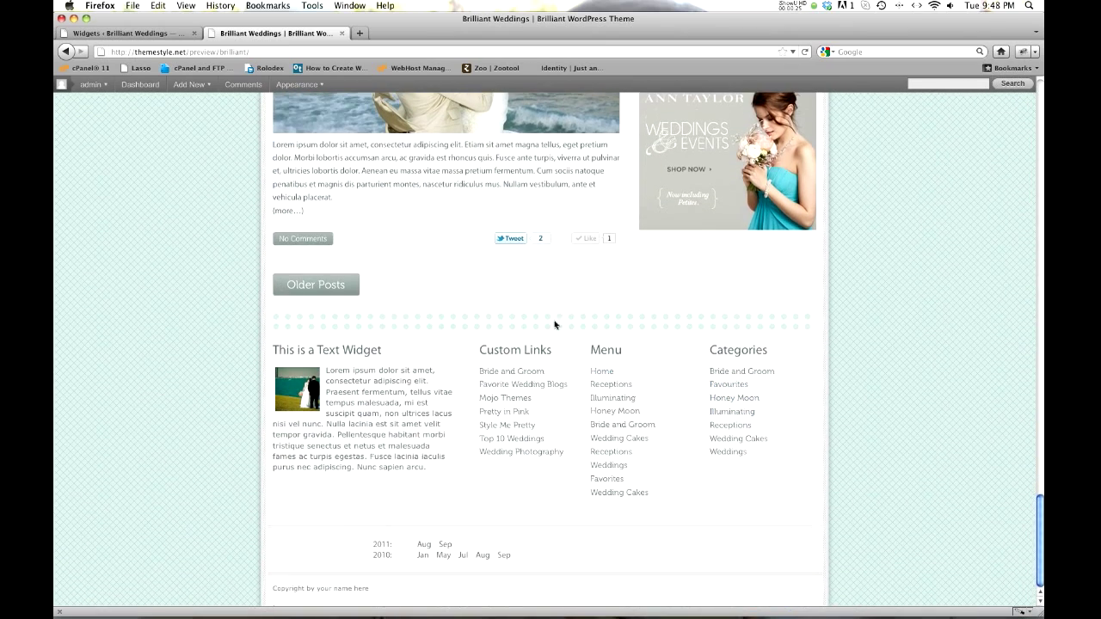
# - Return to the Widgets admin page and briefly expand the Sidebar widget area to check it
pyautogui.click(159, 33)
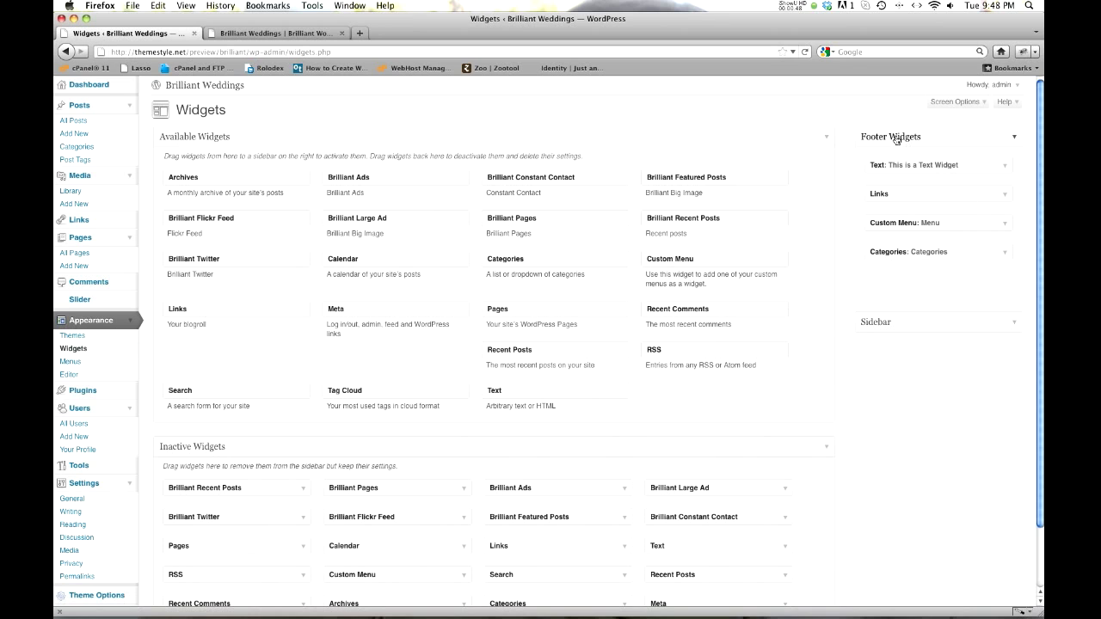
pyautogui.click(1014, 321)
pyautogui.click(1014, 321)
# - Move the Links widget below Categories in the Footer Widgets area and reload the live site to check the column order
pyautogui.click(286, 33)
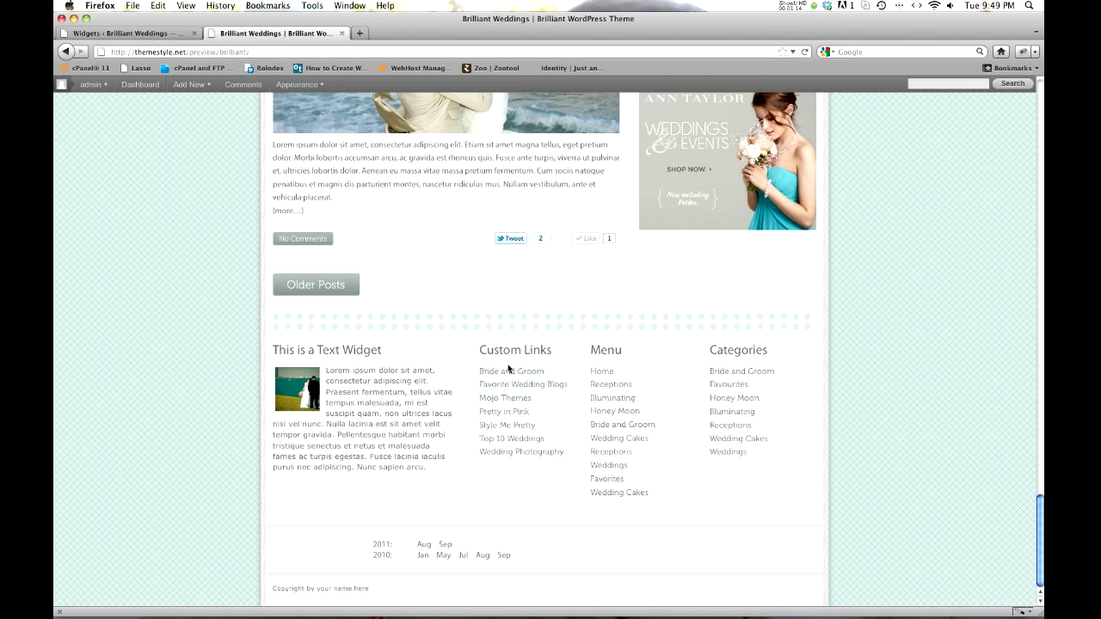
pyautogui.moveTo(481, 350); pyautogui.dragTo(555, 353)
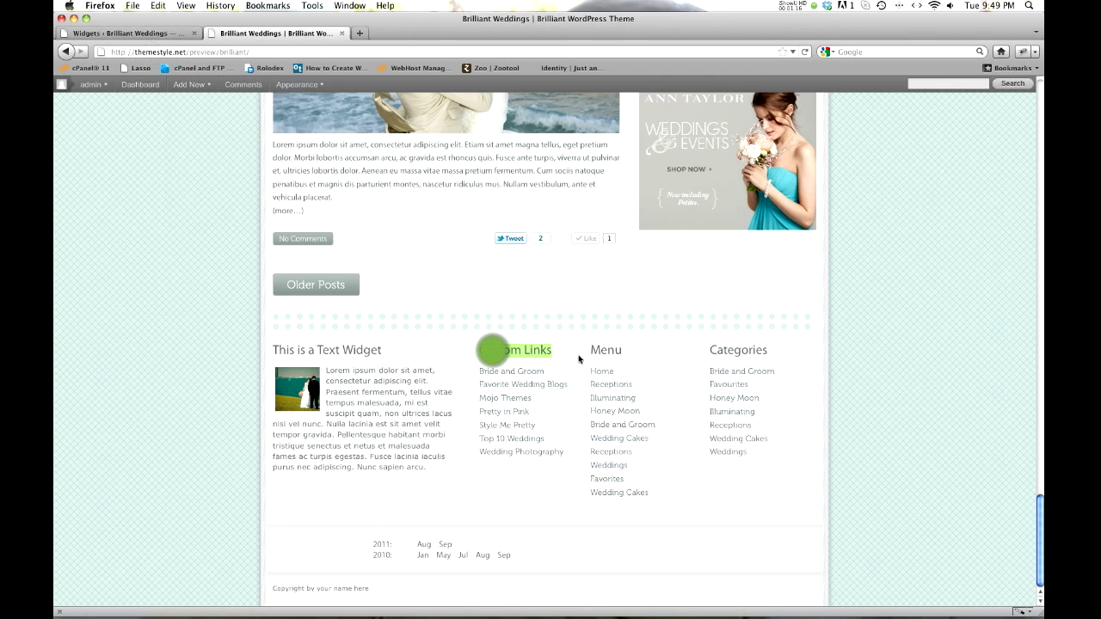
pyautogui.click(138, 32)
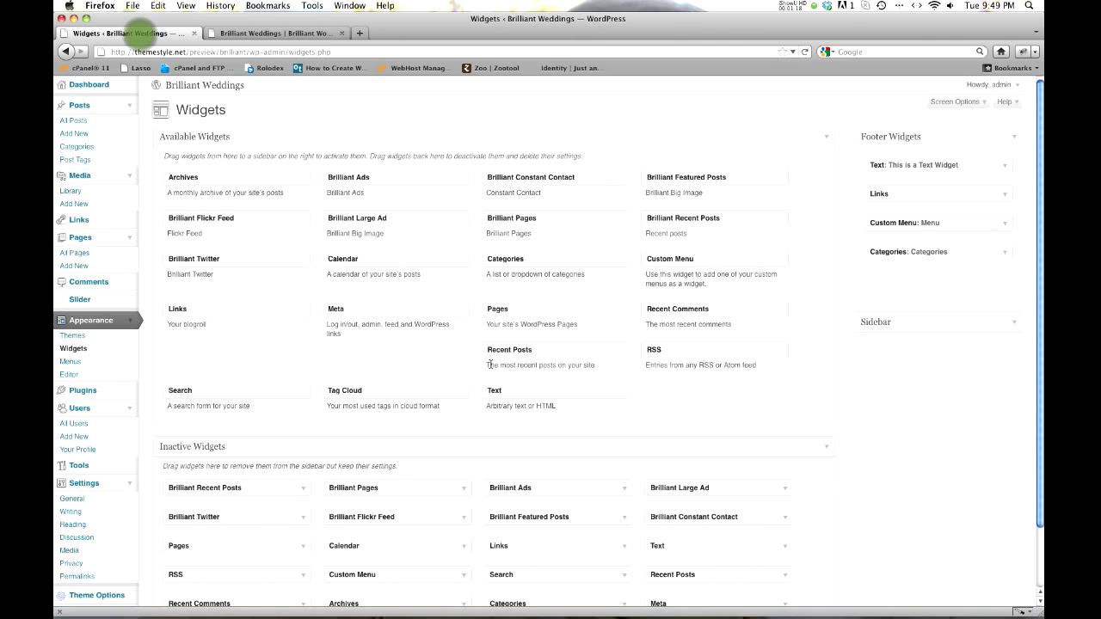
pyautogui.moveTo(890, 195); pyautogui.dragTo(888, 255)
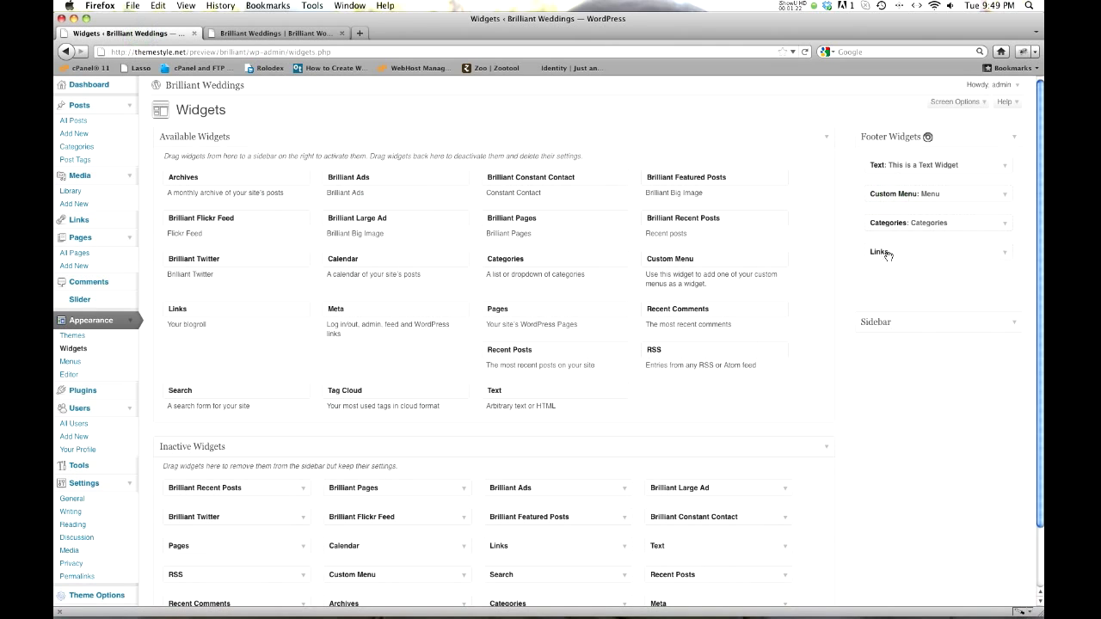
pyautogui.click(268, 33)
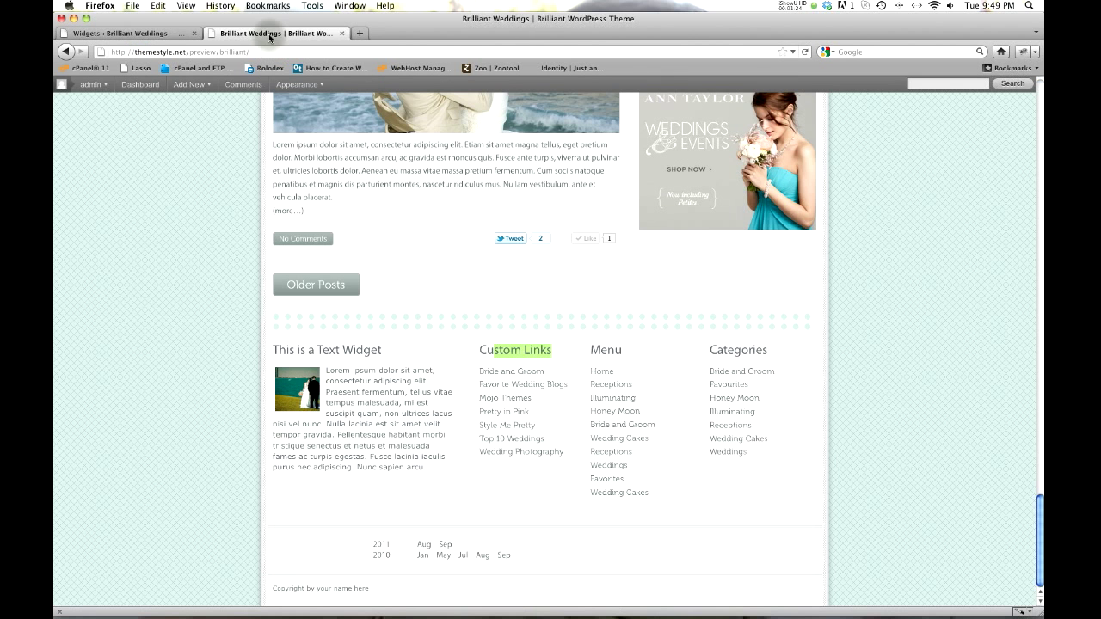
pyautogui.click(804, 52)
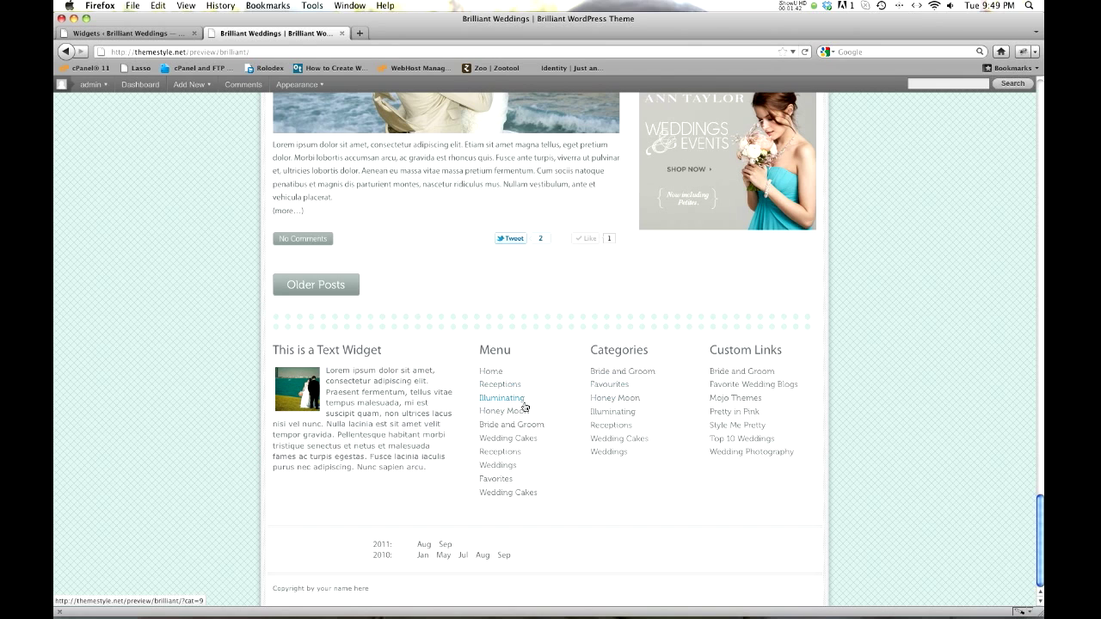
# - Inspect the footer Links widget's options and compare them with the Custom Links heading on the live site
pyautogui.click(148, 33)
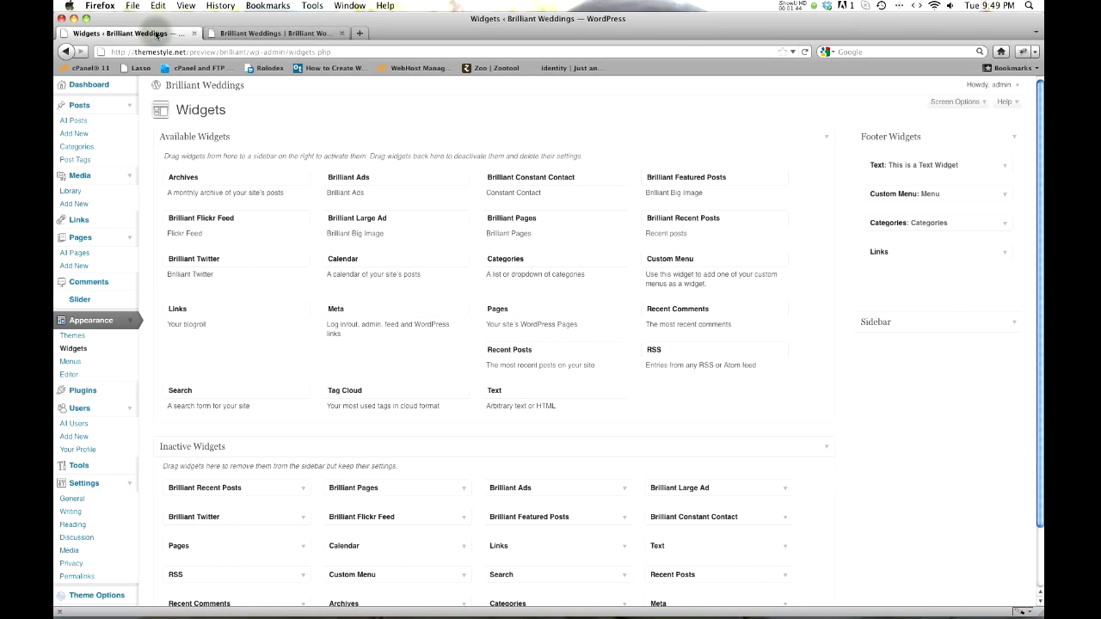
pyautogui.click(1004, 256)
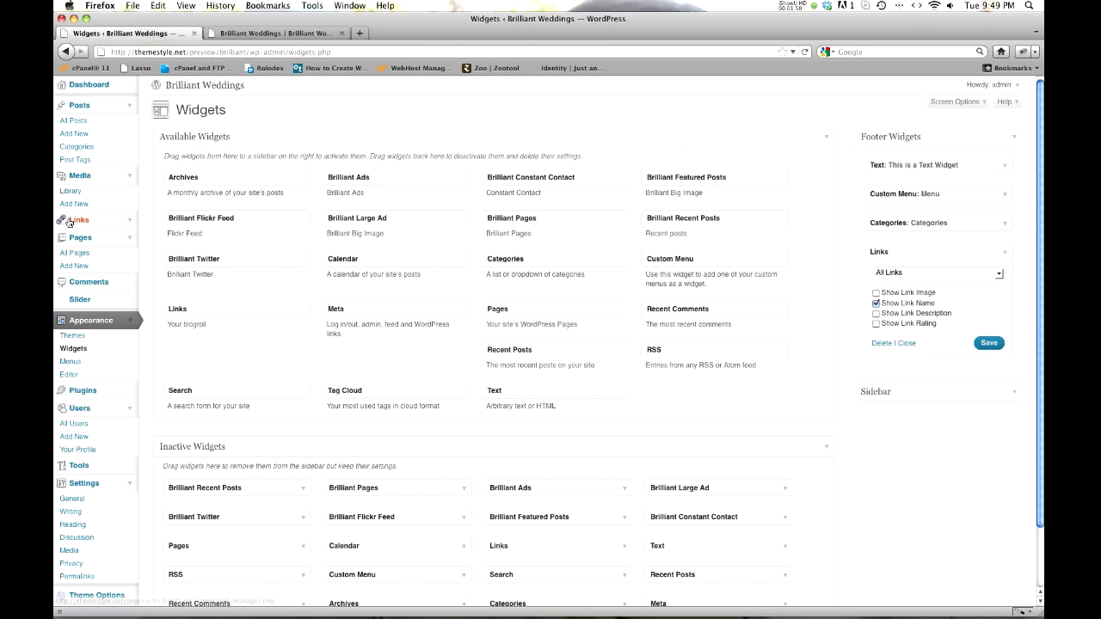
pyautogui.click(127, 223)
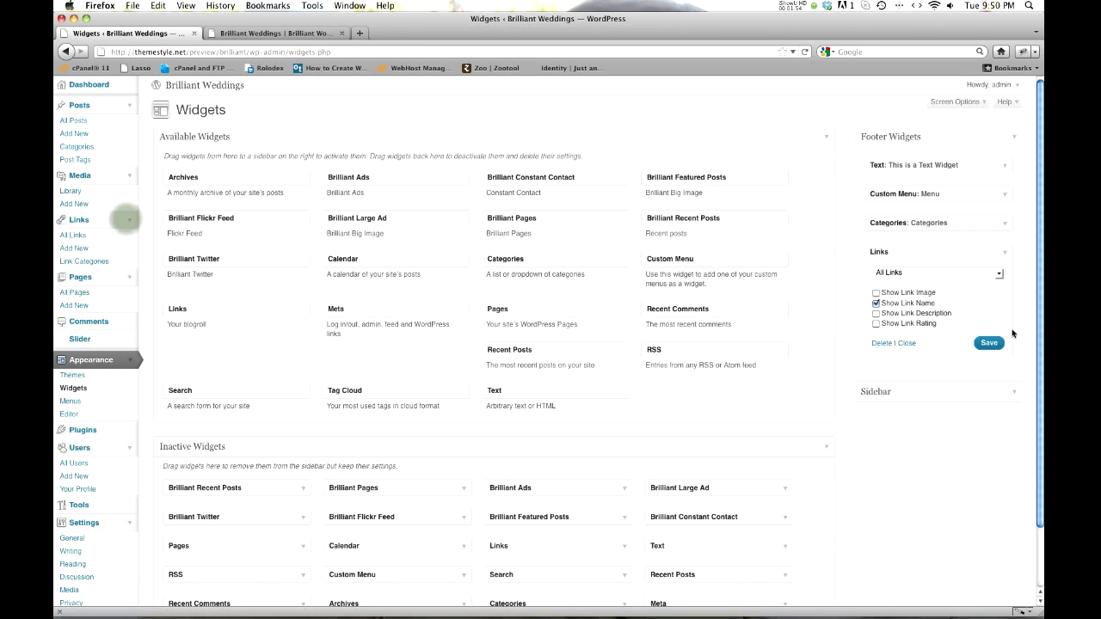
pyautogui.click(251, 35)
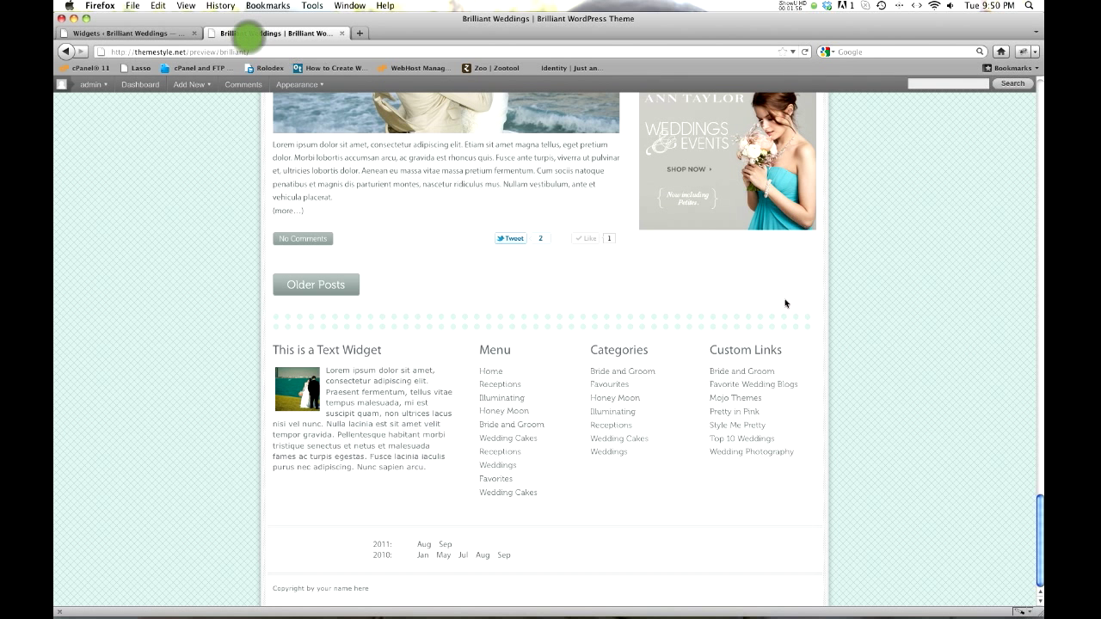
pyautogui.moveTo(711, 351); pyautogui.dragTo(780, 353)
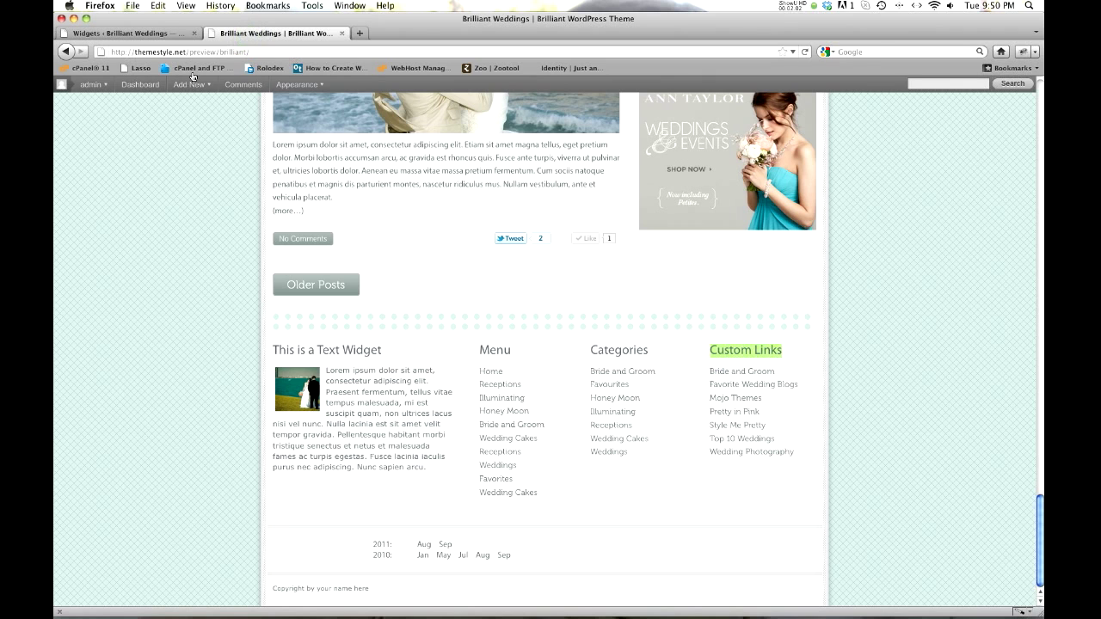
pyautogui.click(153, 35)
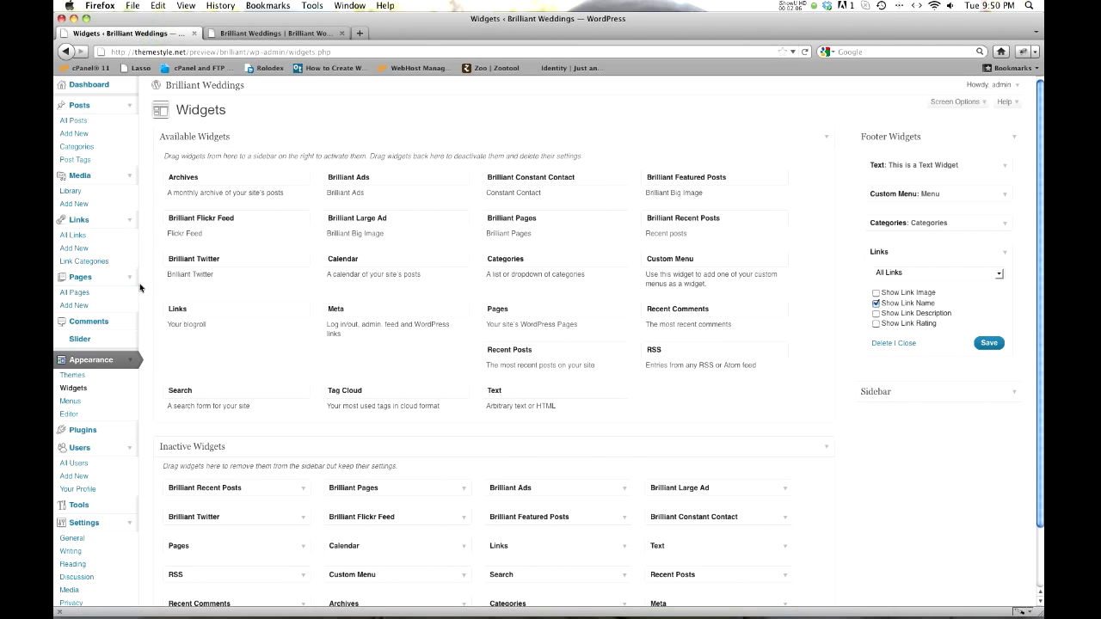
# - Rename the Custom Links link category to Demo Links, save it, and reload the live site
pyautogui.click(86, 262)
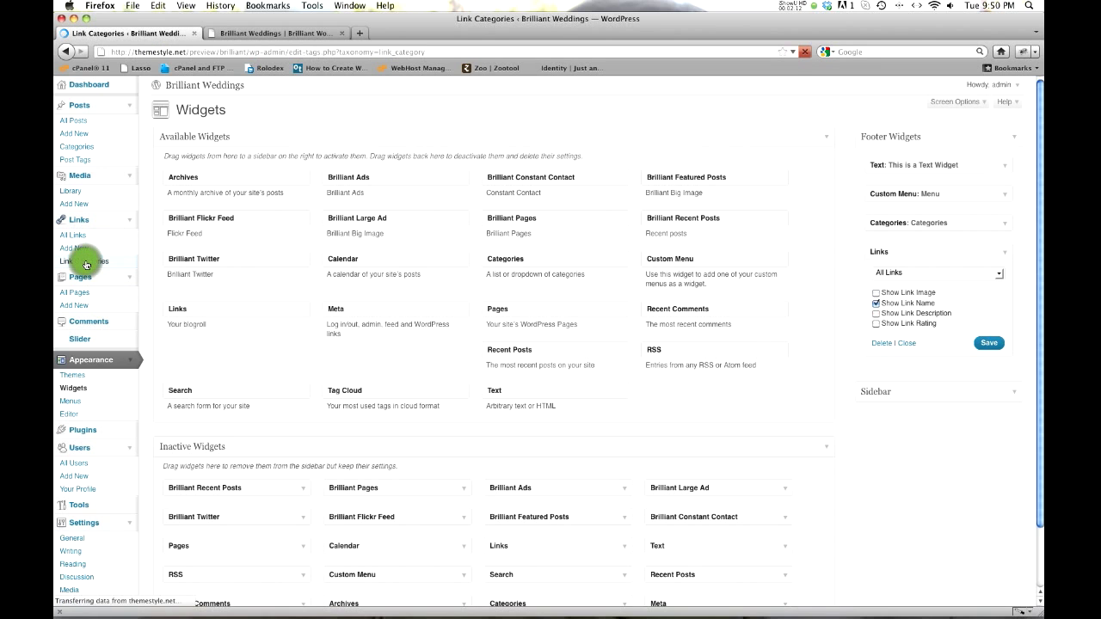
pyautogui.moveTo(556, 192)
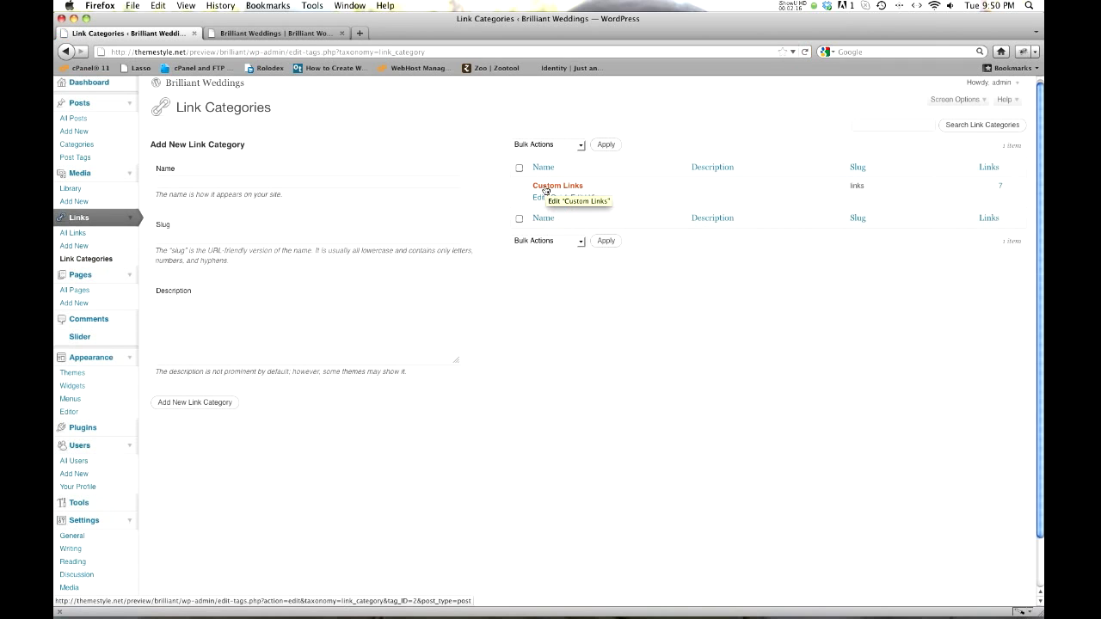
pyautogui.click(547, 189)
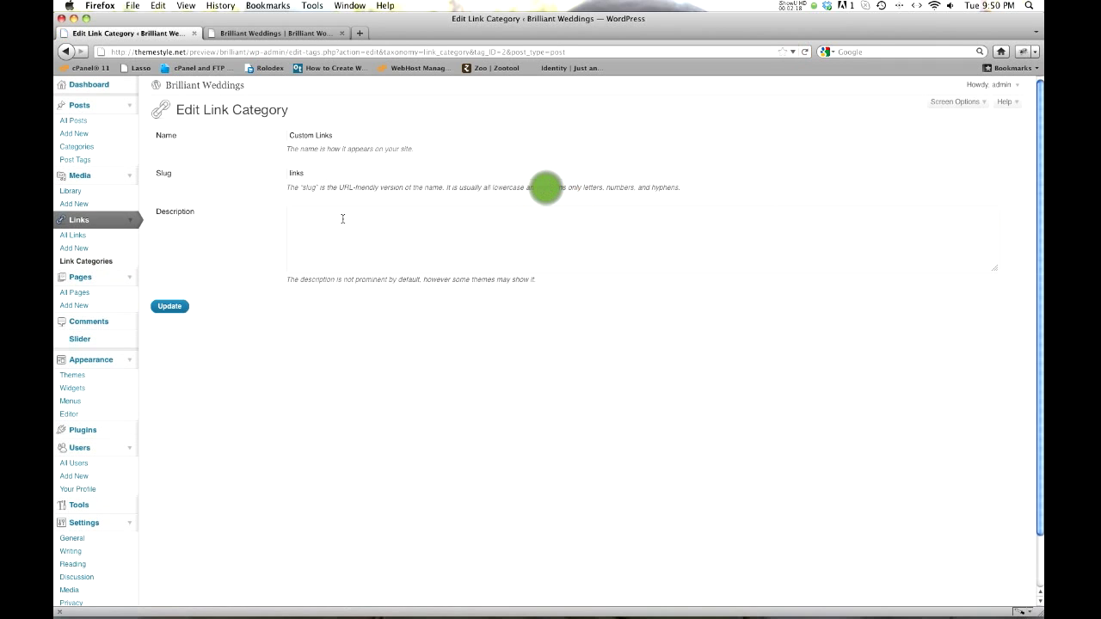
pyautogui.doubleClick(311, 136)
pyautogui.write('Dm')
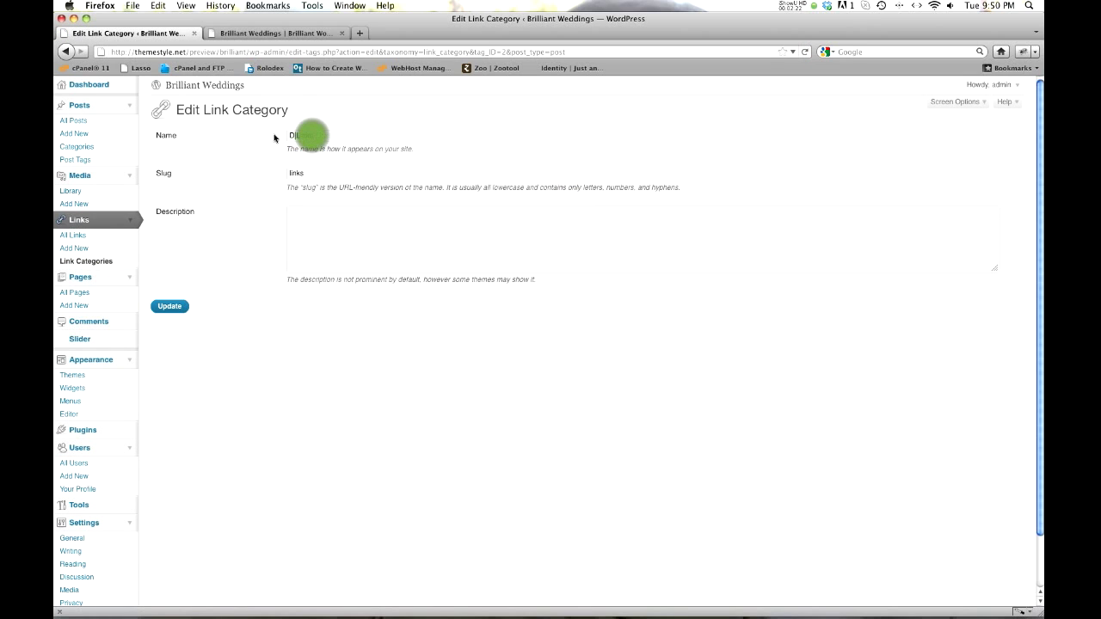
pyautogui.press('BackSpace')
pyautogui.write('emo')
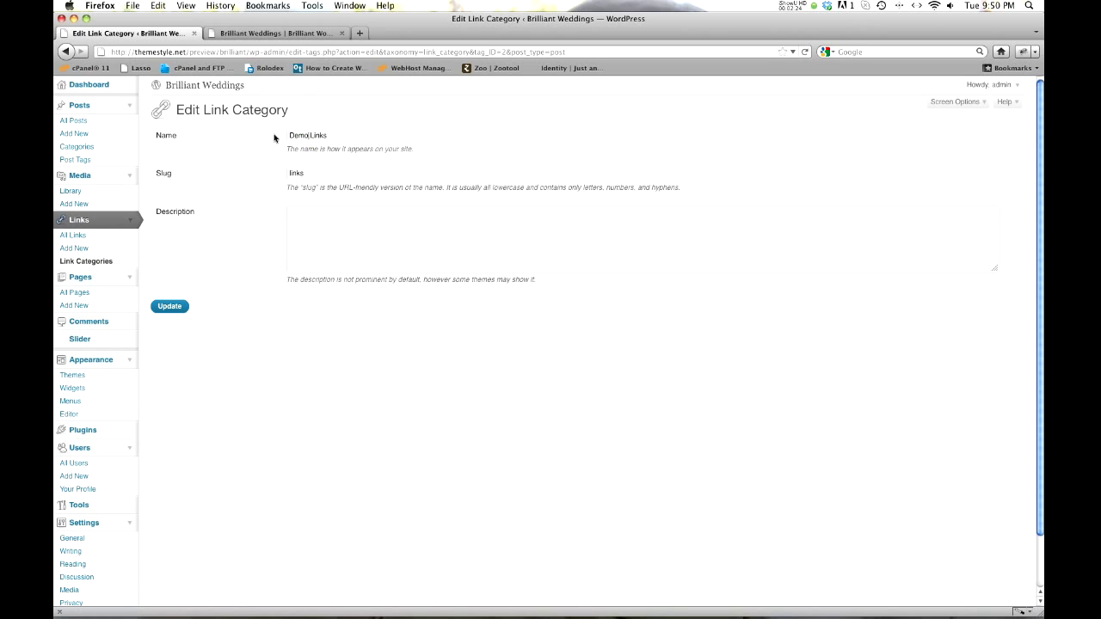
pyautogui.click(168, 307)
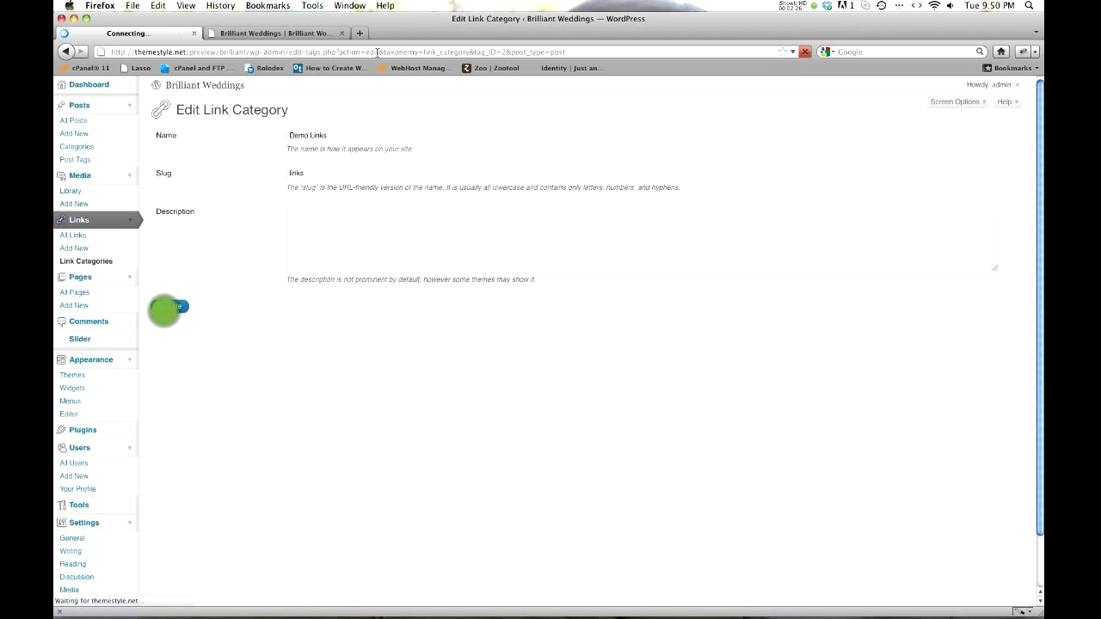
pyautogui.click(312, 34)
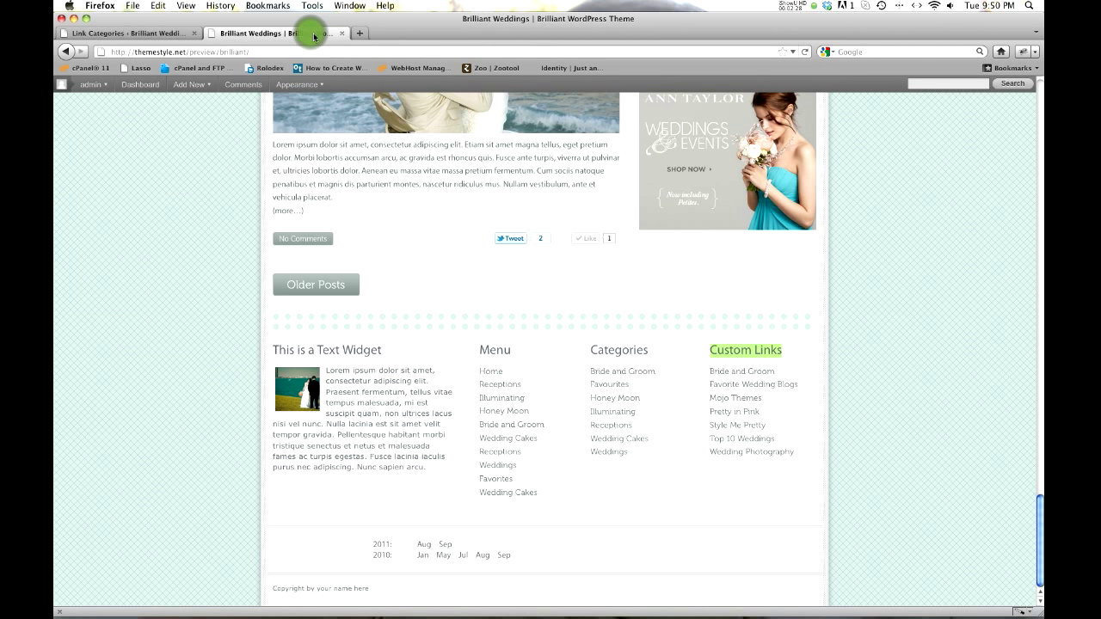
pyautogui.click(804, 52)
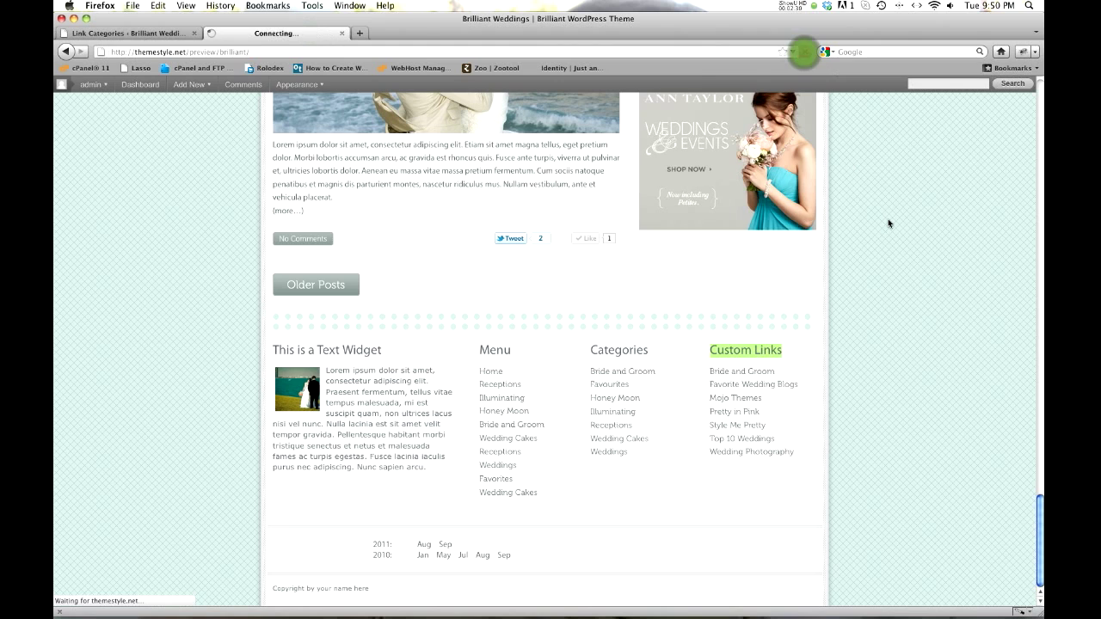
# - Rename the Demo Links category back to Custom Links and save it
pyautogui.click(132, 33)
pyautogui.click(557, 224)
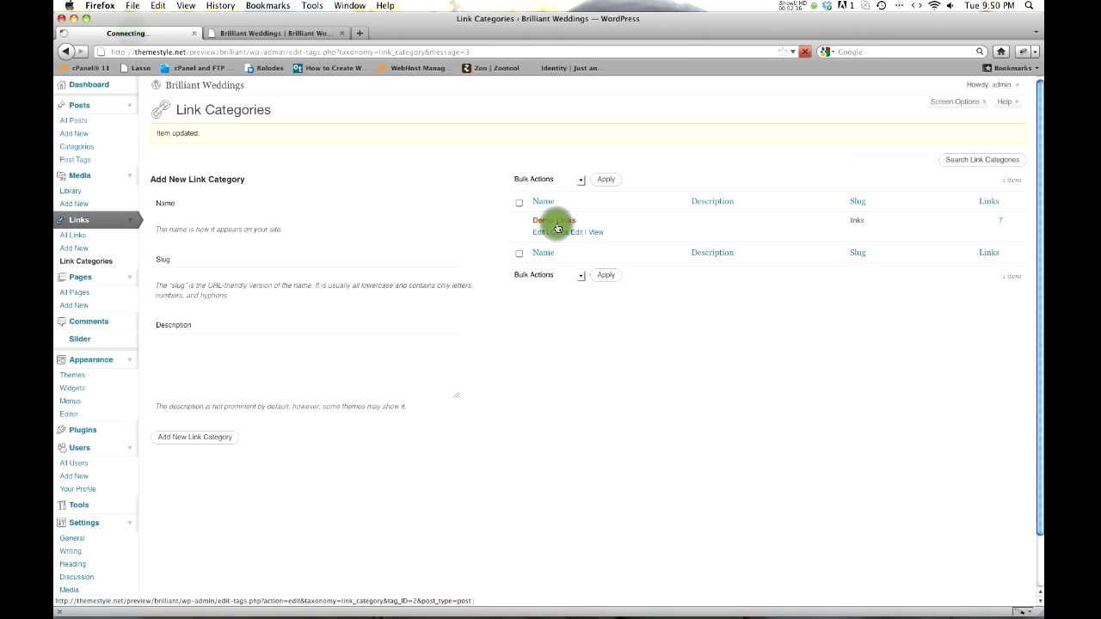
pyautogui.click(299, 140)
pyautogui.doubleClick(300, 138)
pyautogui.write('Custom Links')
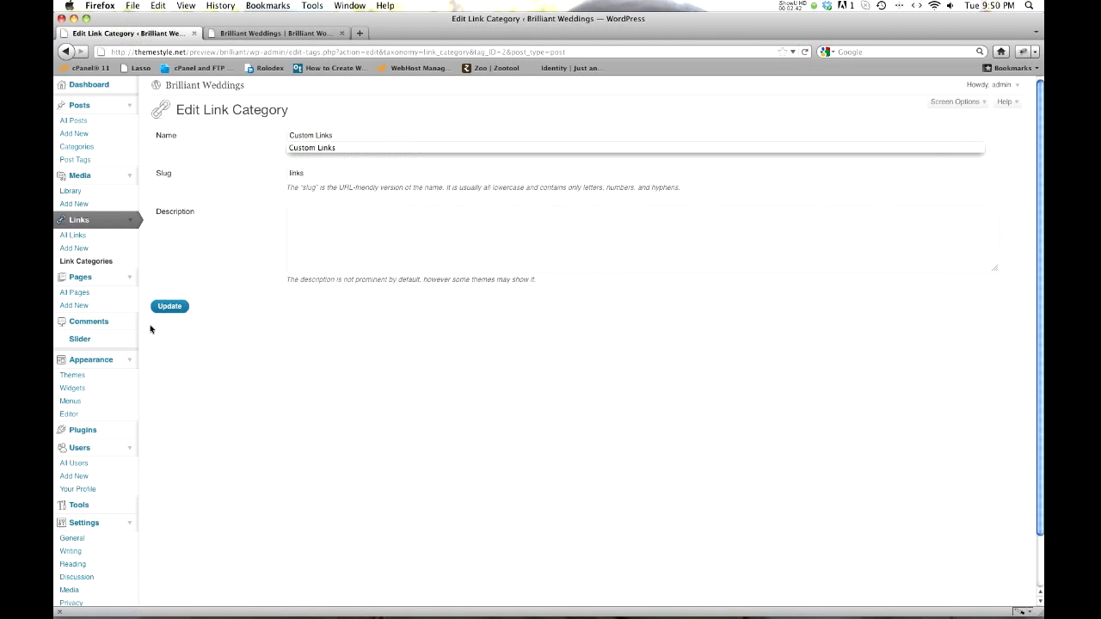
pyautogui.click(172, 307)
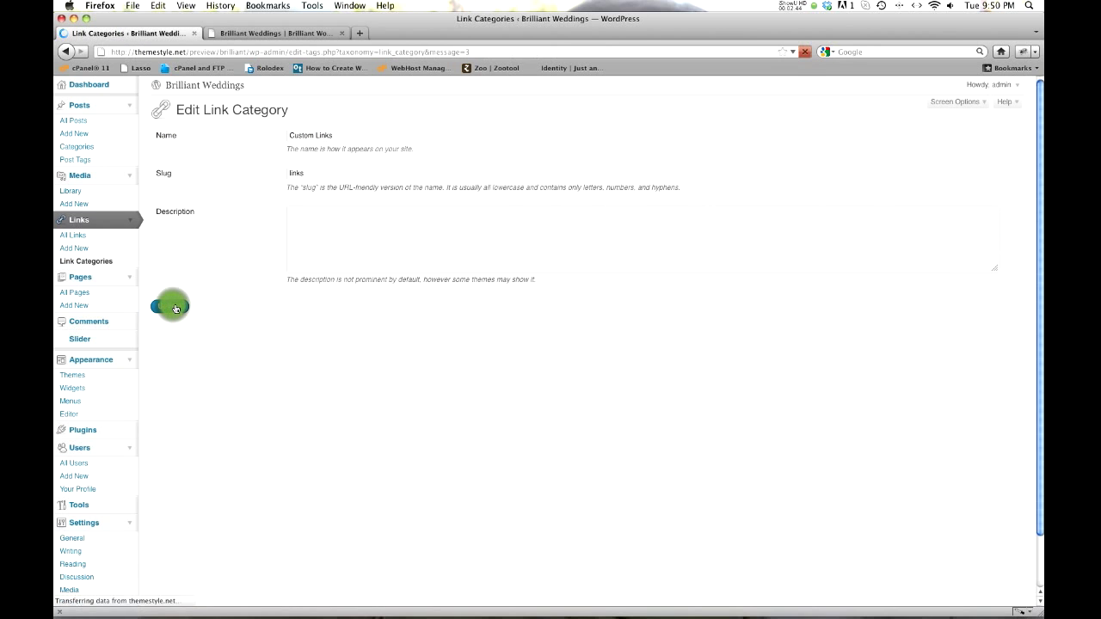
# - Review the list of all links and compare it with the footer links on the live site
pyautogui.click(79, 238)
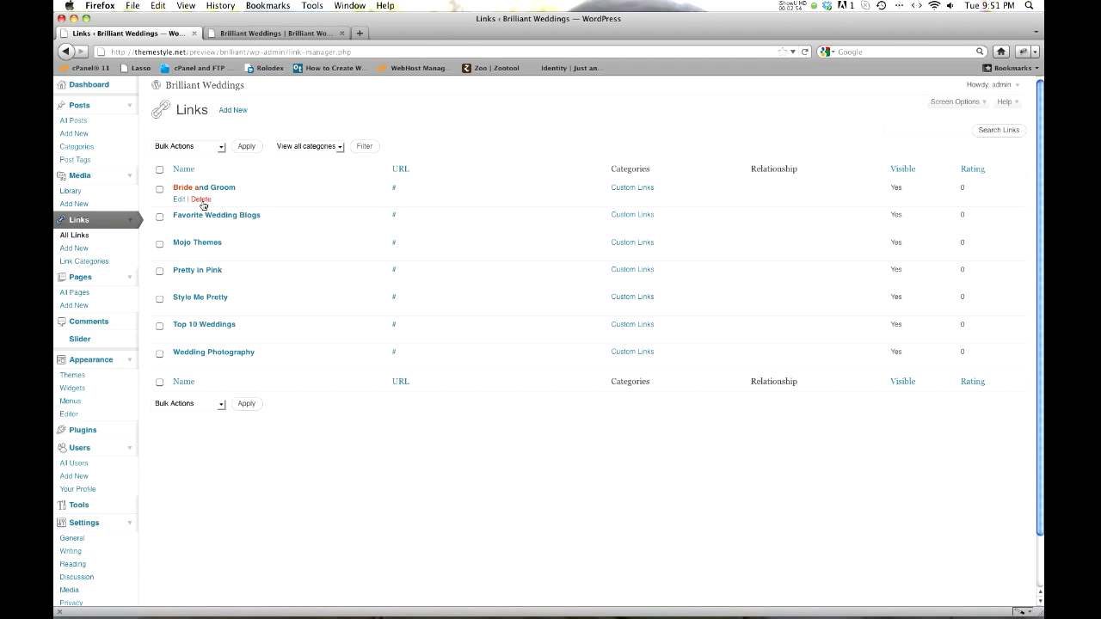
pyautogui.click(317, 33)
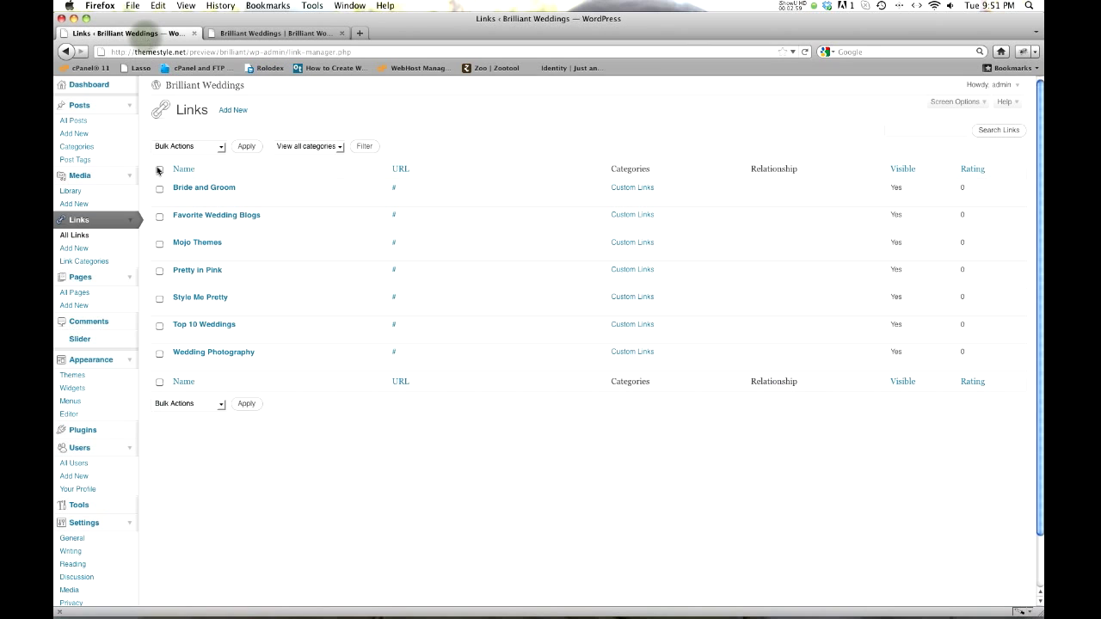
pyautogui.click(142, 34)
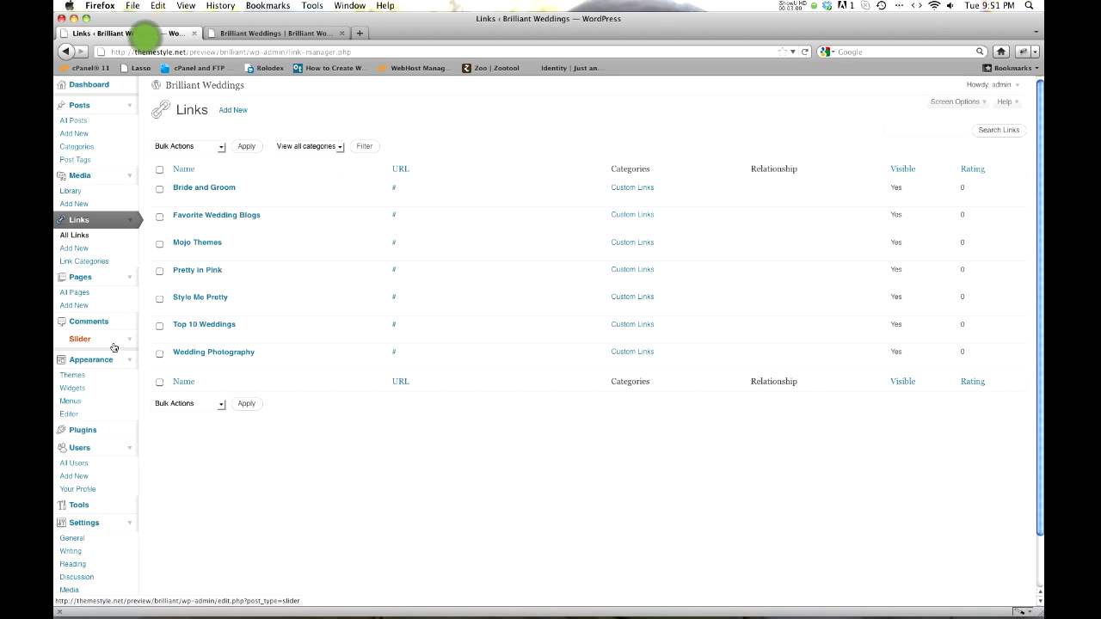
# - Go back to the Widgets page and open the footer Links widget's settings
pyautogui.click(74, 393)
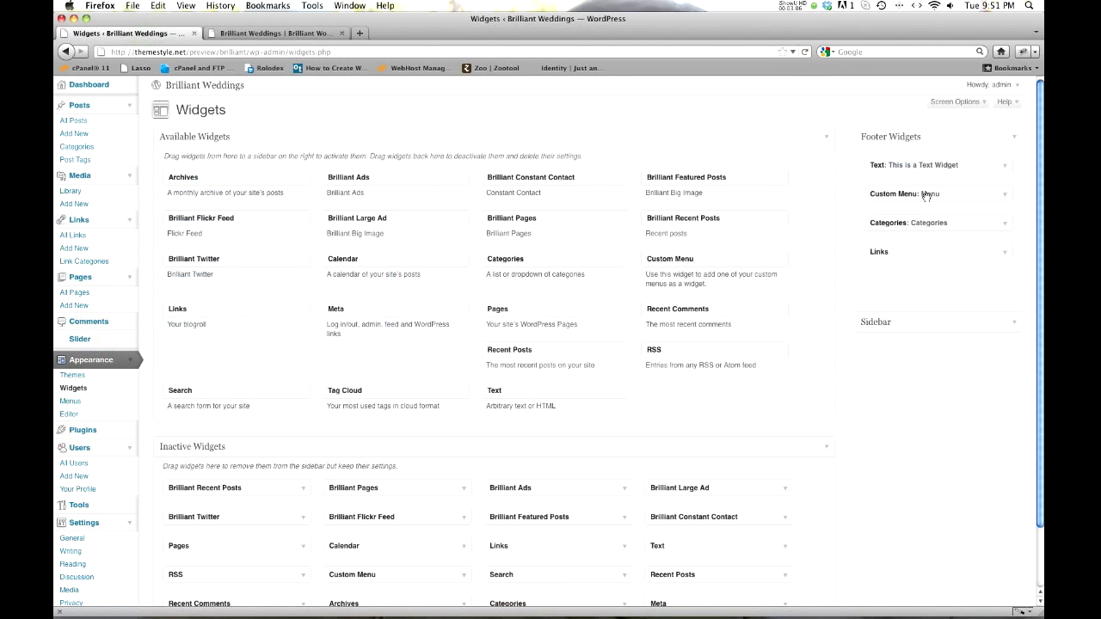
pyautogui.click(1003, 253)
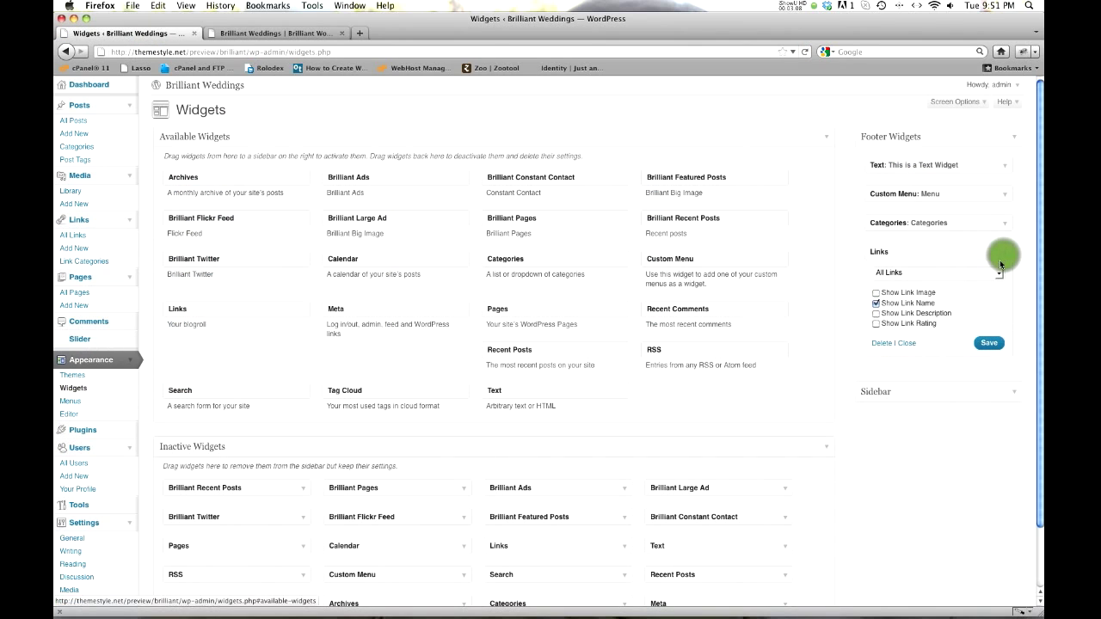
# - Set the footer Links widget to show All Links, save it, and view the footer on the live site
pyautogui.click(999, 275)
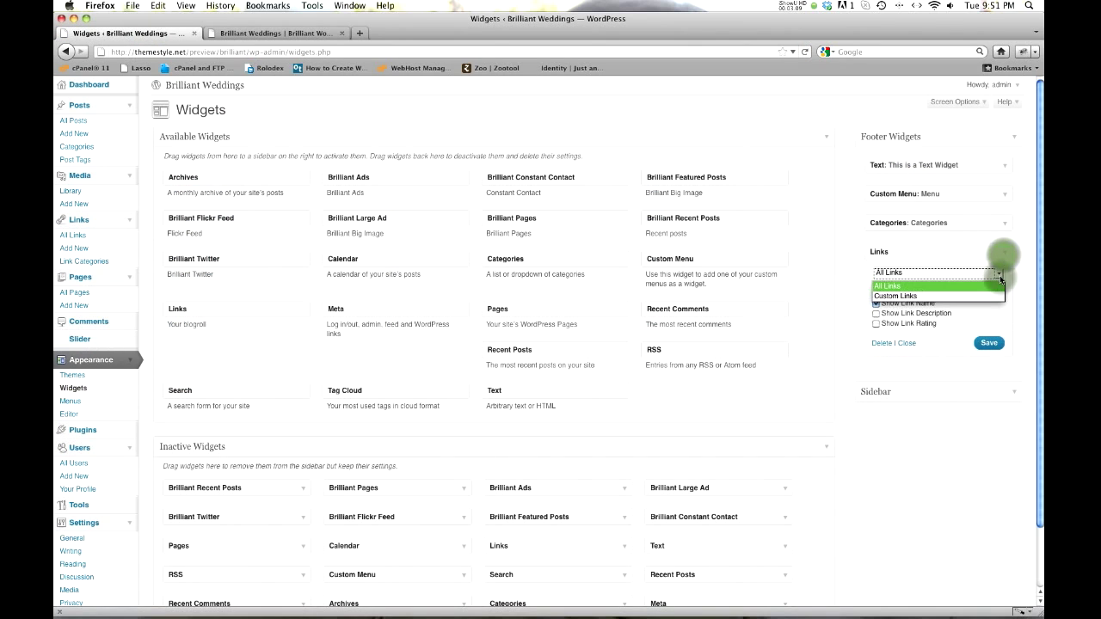
pyautogui.click(900, 286)
pyautogui.click(986, 343)
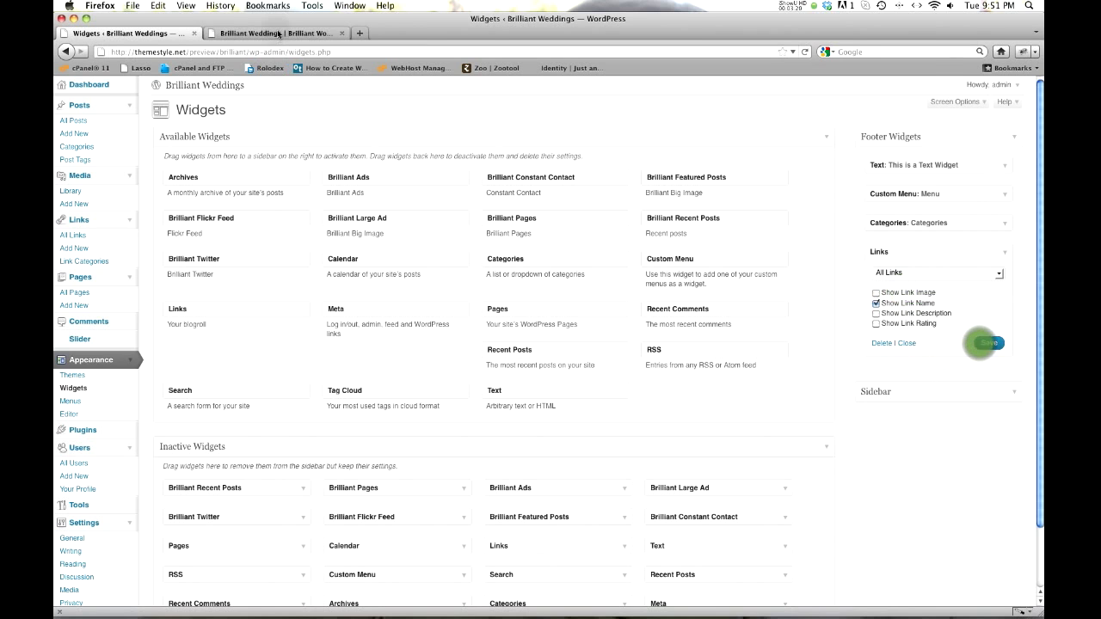
pyautogui.click(274, 32)
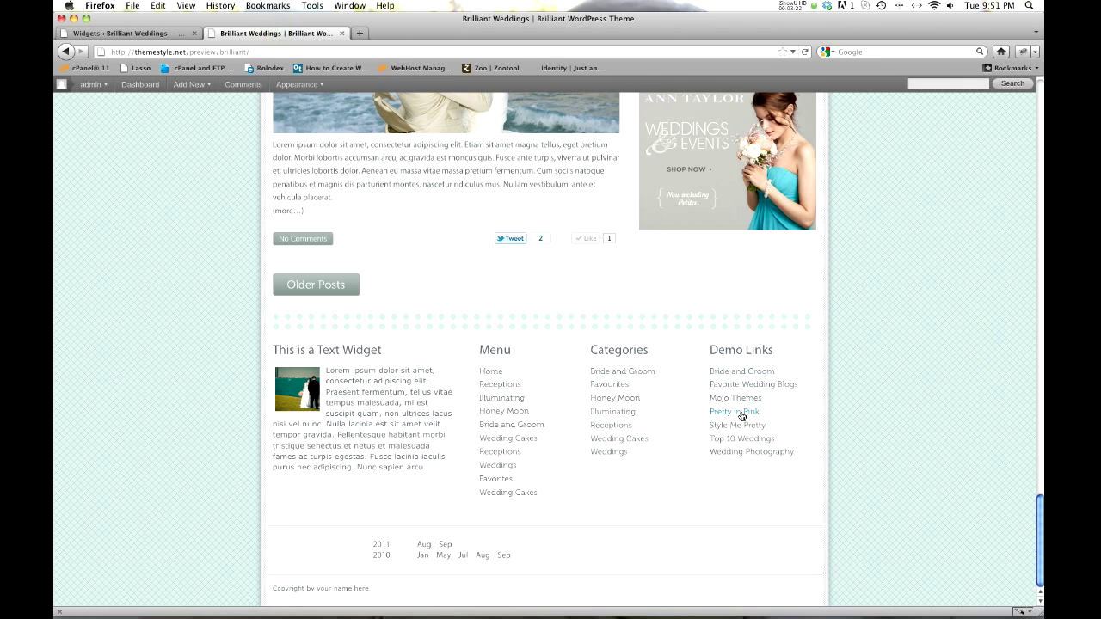
pyautogui.click(110, 35)
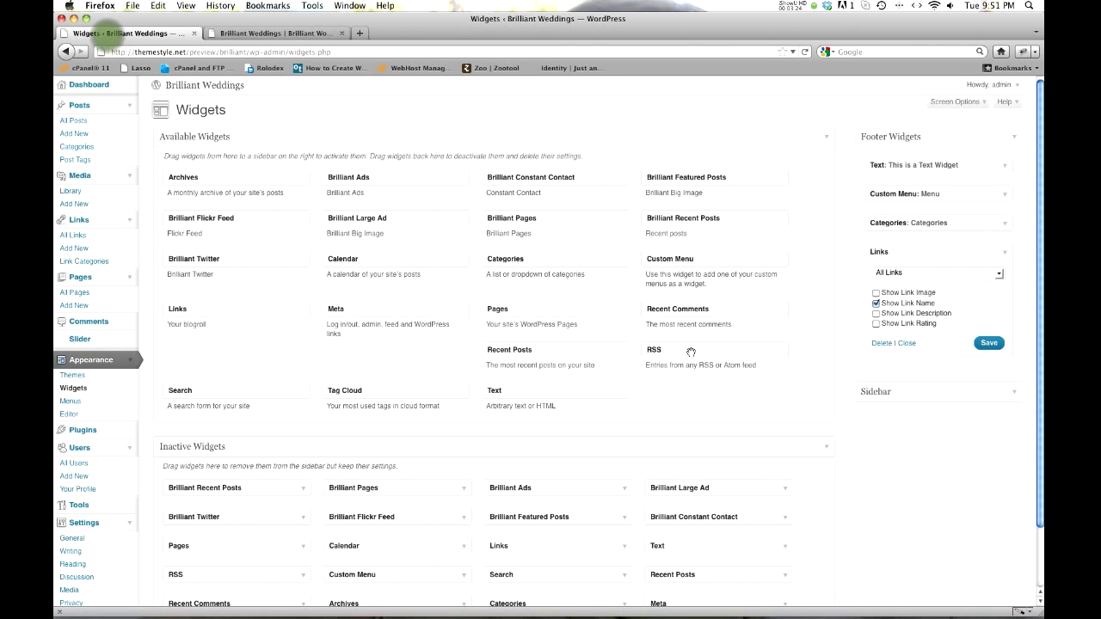
# - Open the footer Categories and Custom Menu widget settings and review the available menus, keeping Main Menu selected
pyautogui.click(1003, 224)
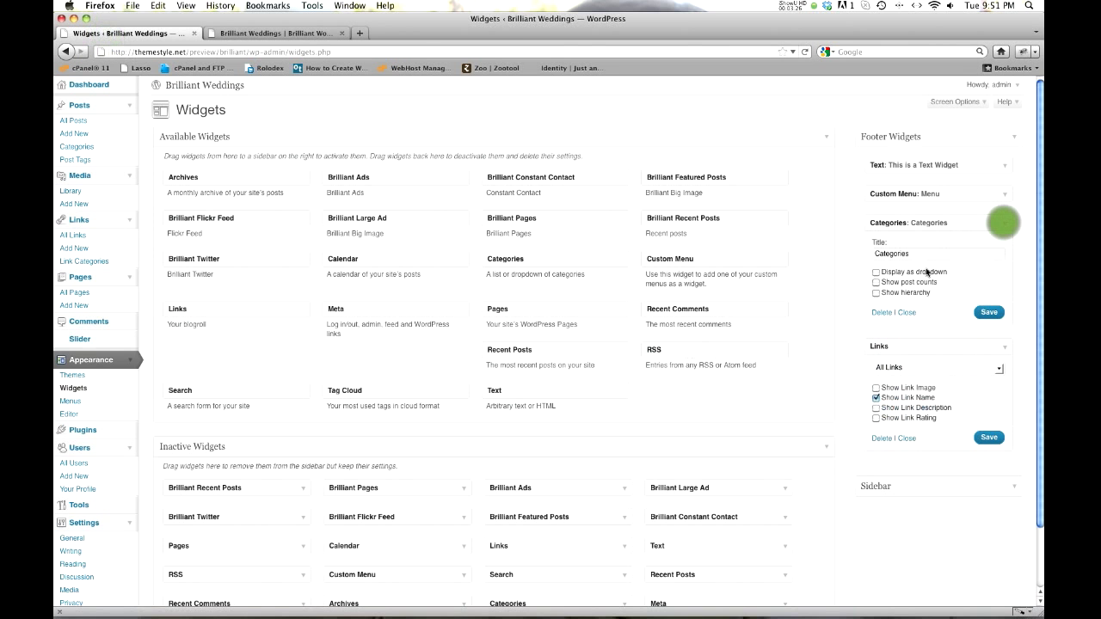
pyautogui.click(996, 197)
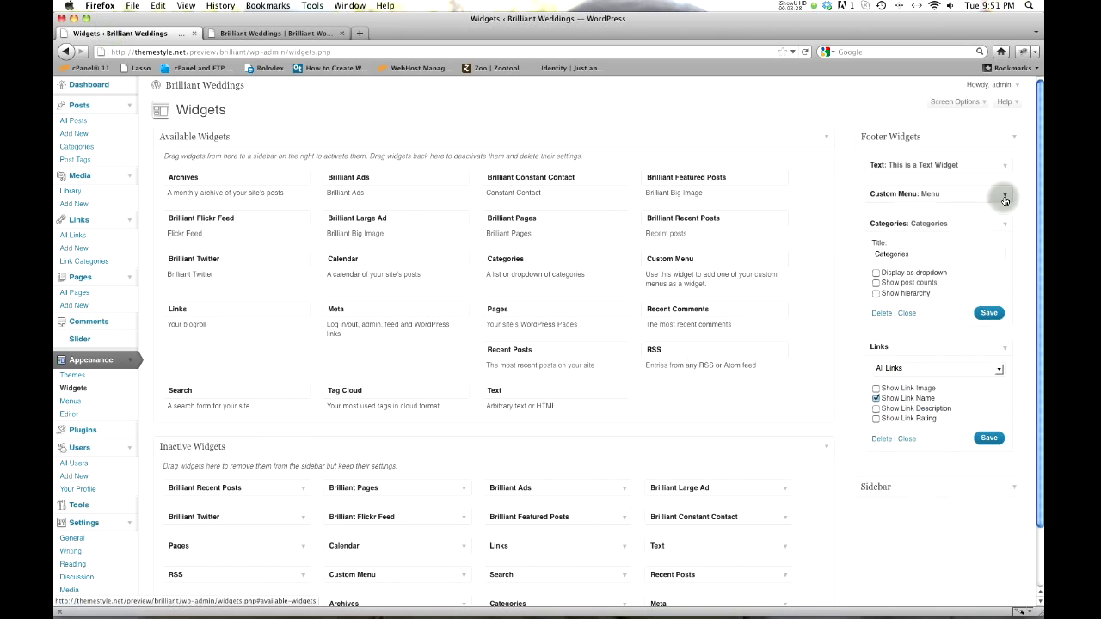
pyautogui.click(959, 246)
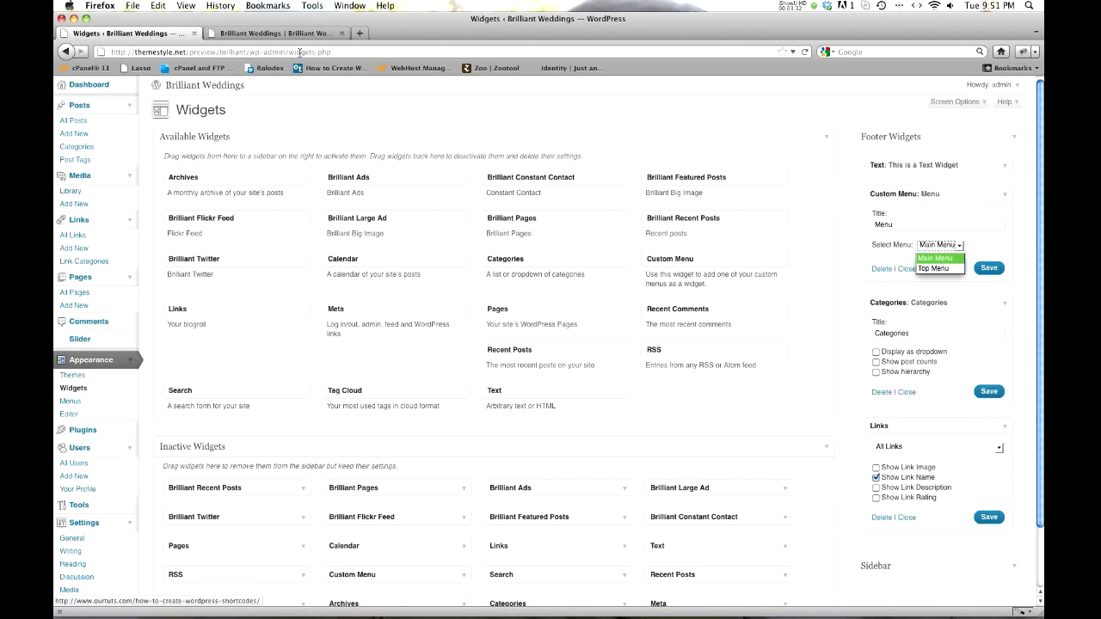
pyautogui.click(954, 257)
# - Look at the main and top navigation menus in the live site's header
pyautogui.click(274, 36)
pyautogui.scroll(15, 654, 275)
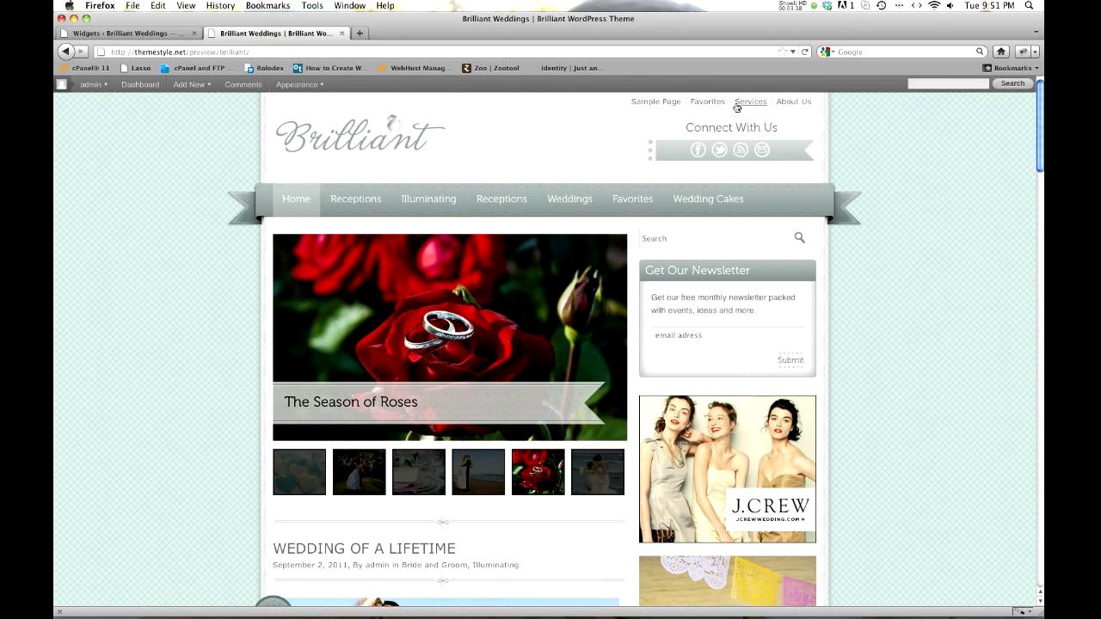
pyautogui.click(112, 34)
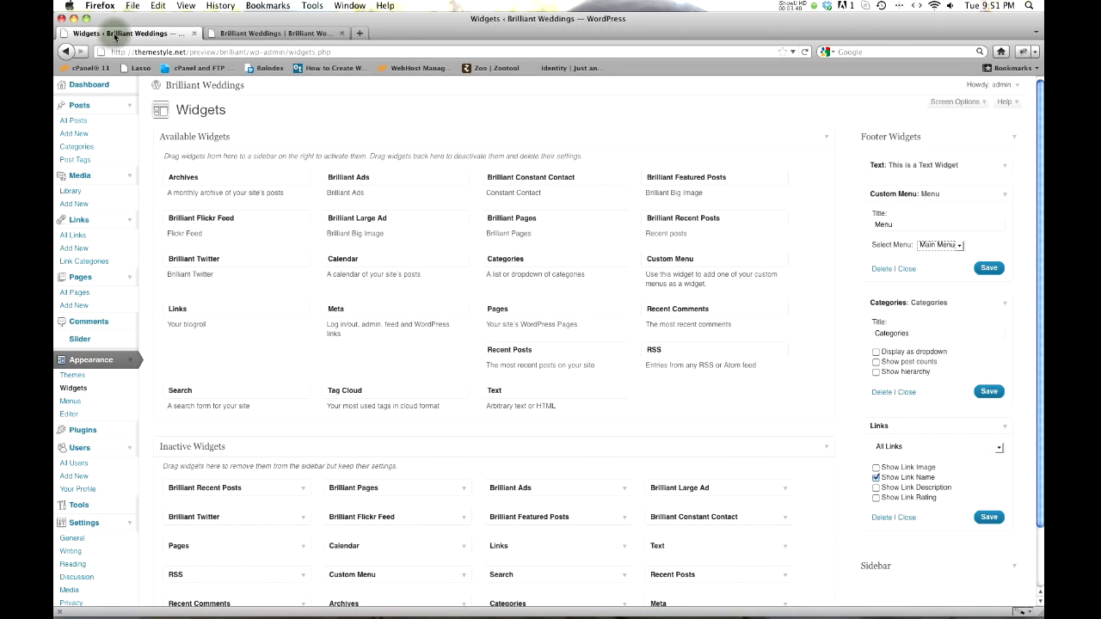
# - Create a new navigation menu named Third Menu on the Menus page
pyautogui.scroll(-1, 77, 384)
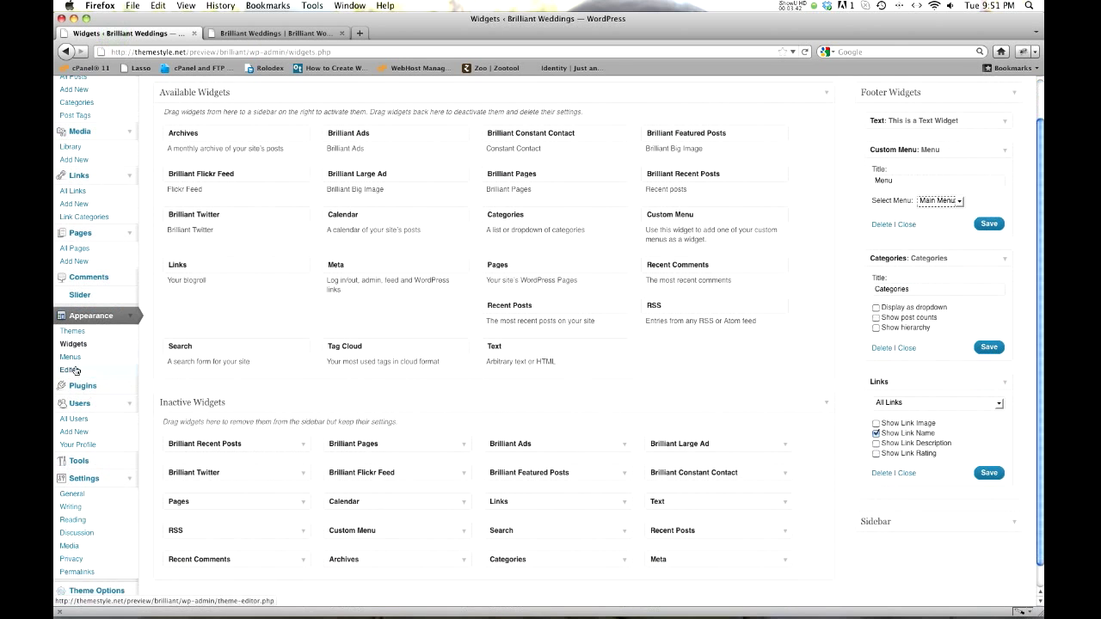
pyautogui.click(70, 357)
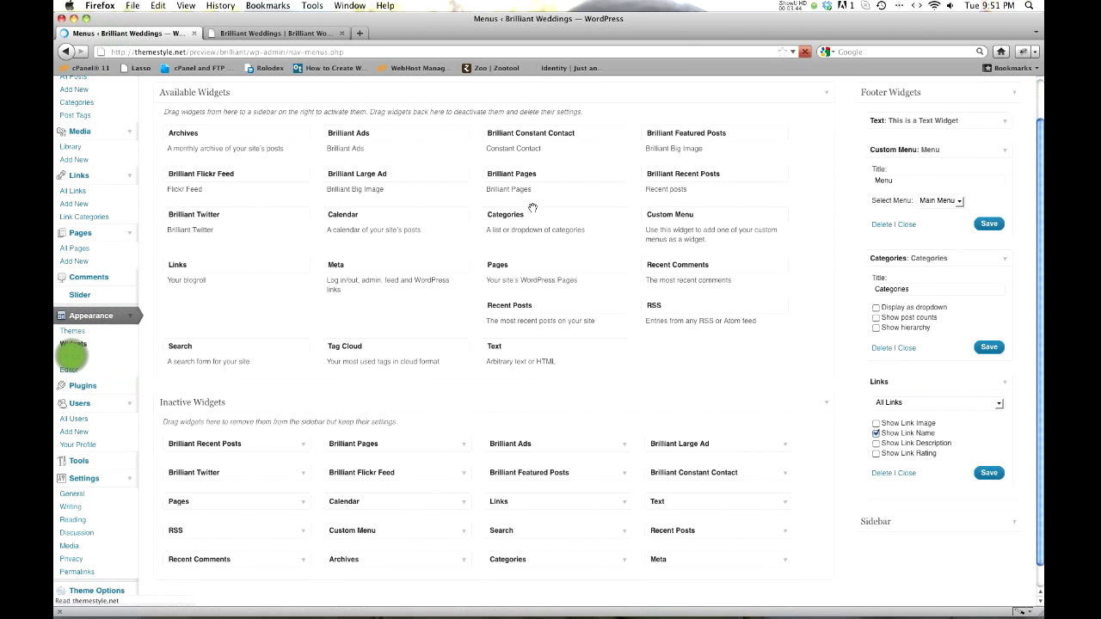
pyautogui.click(469, 127)
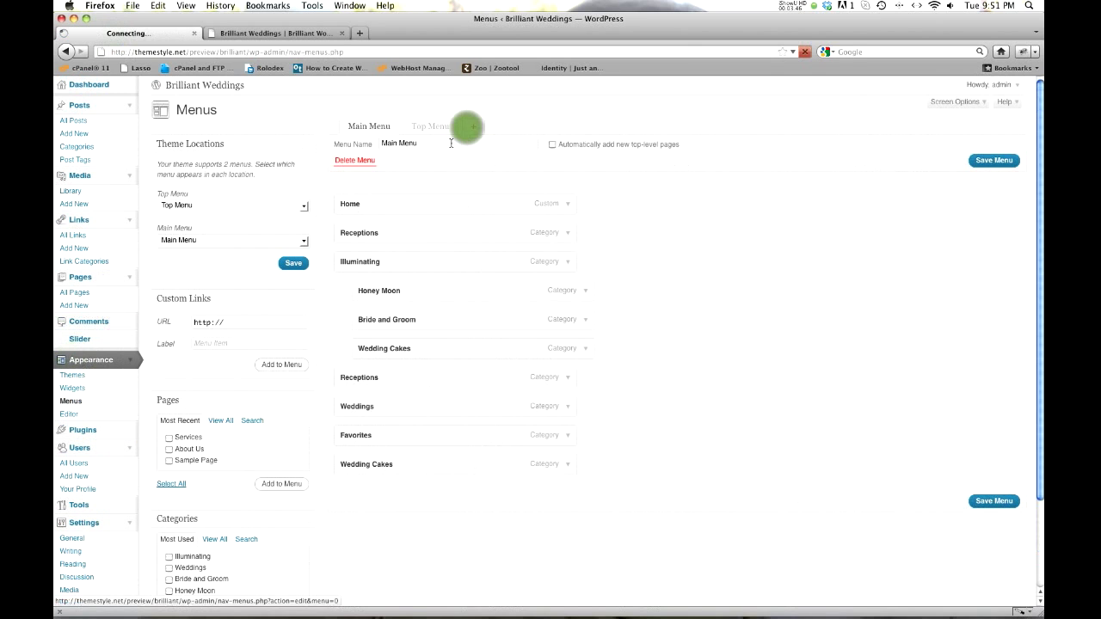
pyautogui.click(437, 145)
pyautogui.write('Third')
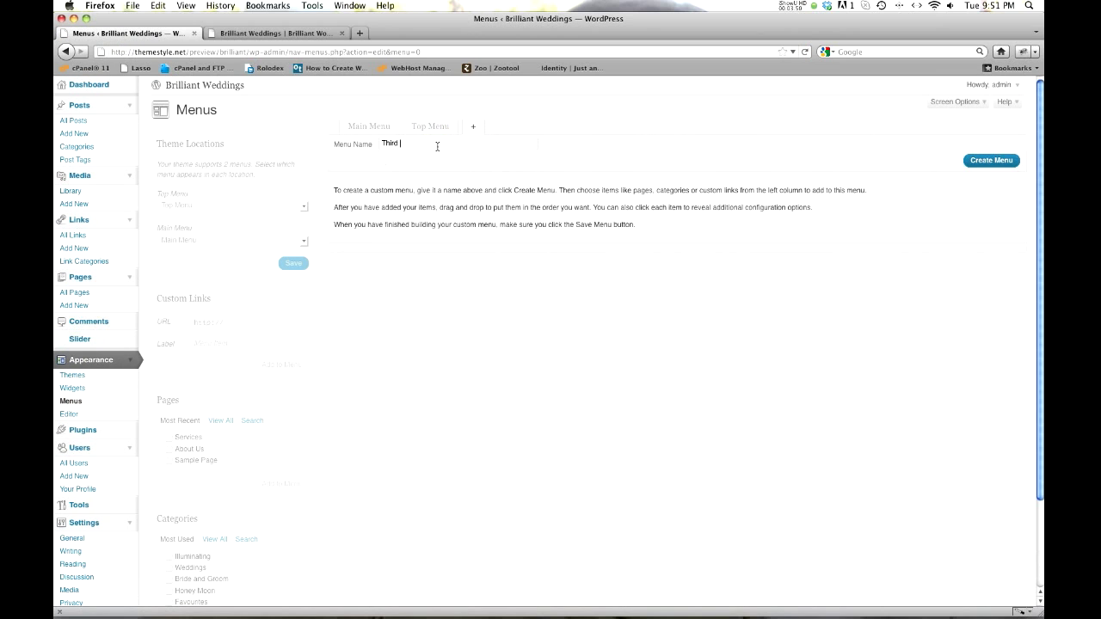
pyautogui.write(' Menu')
pyautogui.click(991, 160)
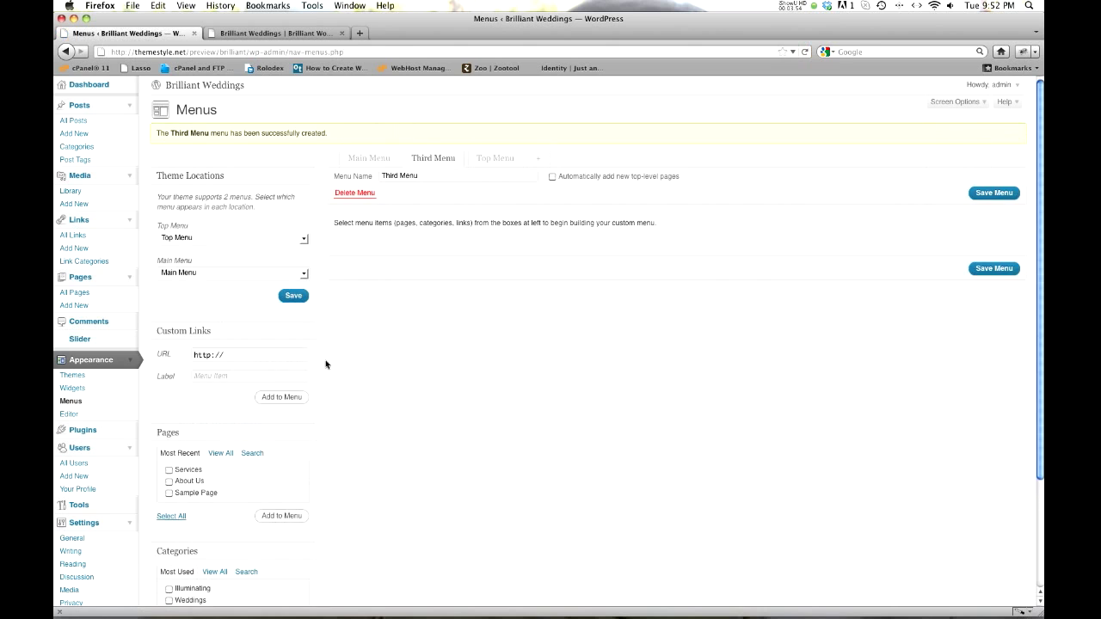
# - Add the Weddings, Bride and Groom, and Honey Moon categories to Third Menu and save the menu
pyautogui.scroll(-3, 325, 365)
pyautogui.click(169, 394)
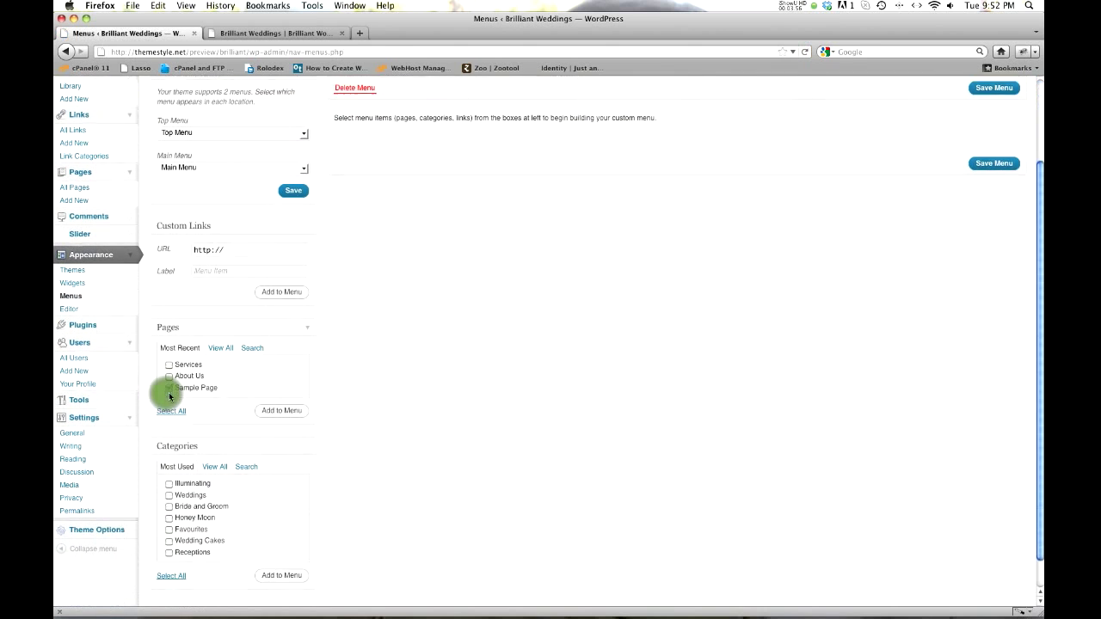
pyautogui.scroll(-1, 176, 413)
pyautogui.click(169, 461)
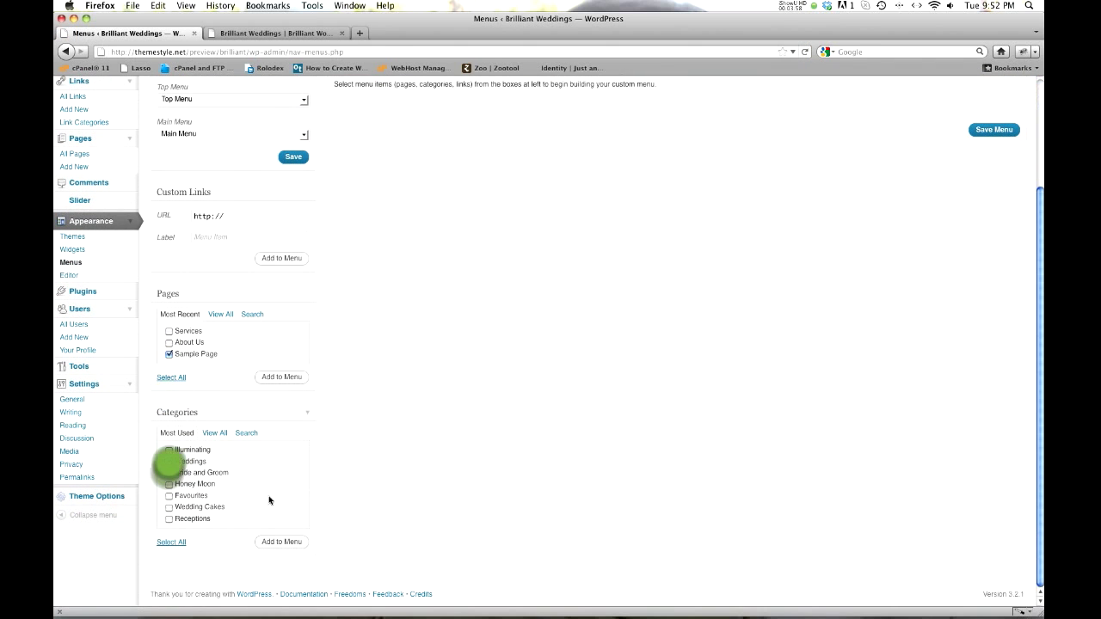
pyautogui.click(168, 353)
pyautogui.click(170, 485)
pyautogui.click(264, 540)
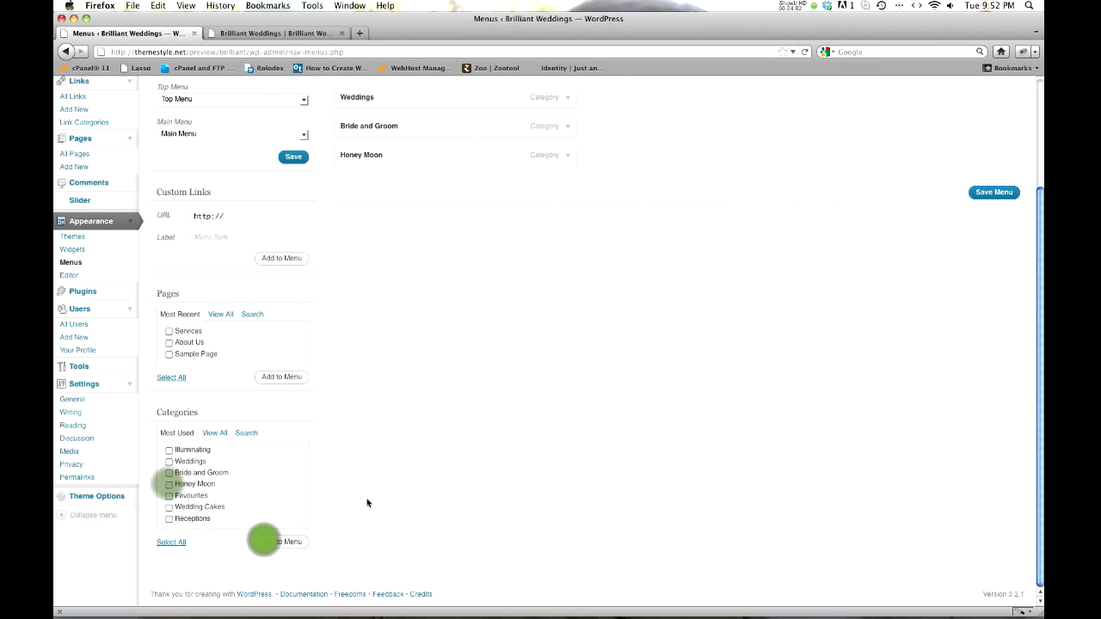
pyautogui.scroll(3, 585, 361)
pyautogui.click(998, 310)
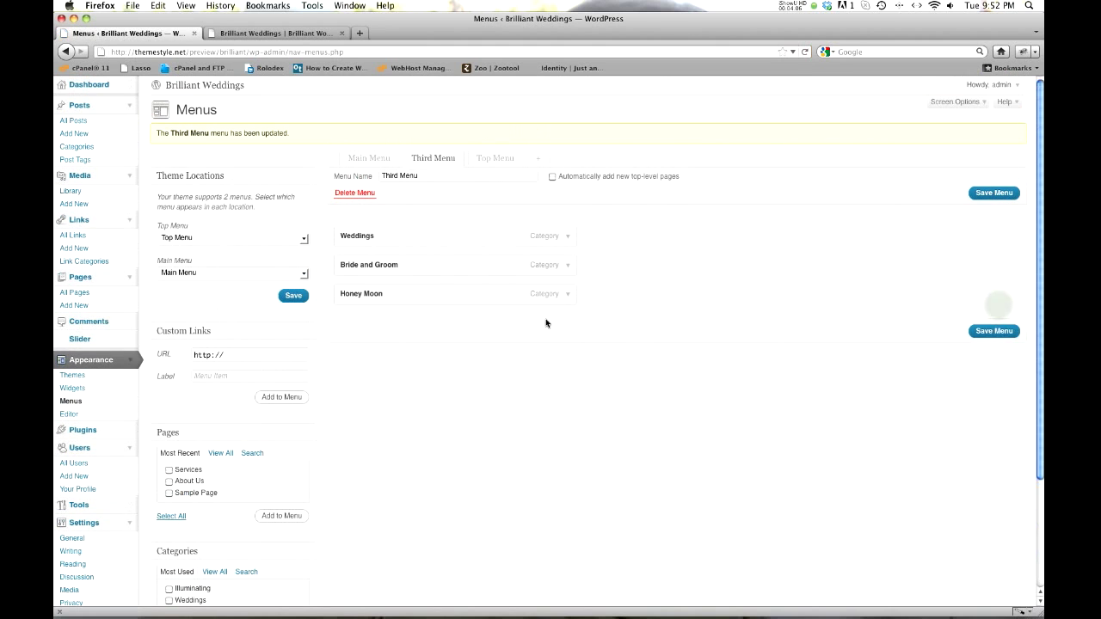
# - Return to the Widgets page, set the footer Custom Menu widget to Third Menu, and save it
pyautogui.scroll(-2, 258, 422)
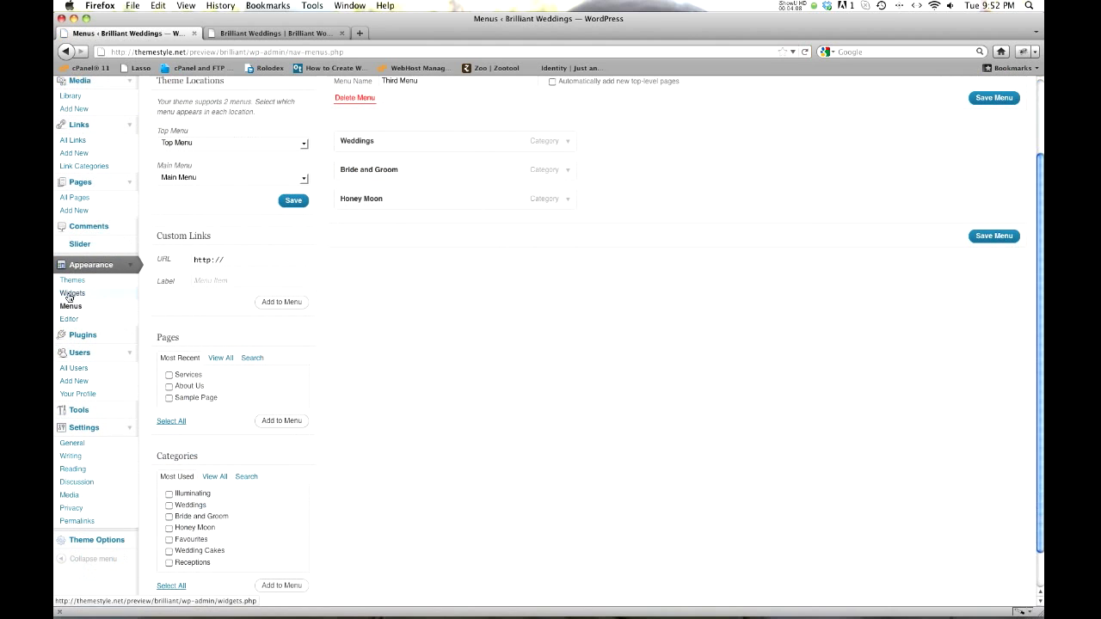
pyautogui.click(71, 296)
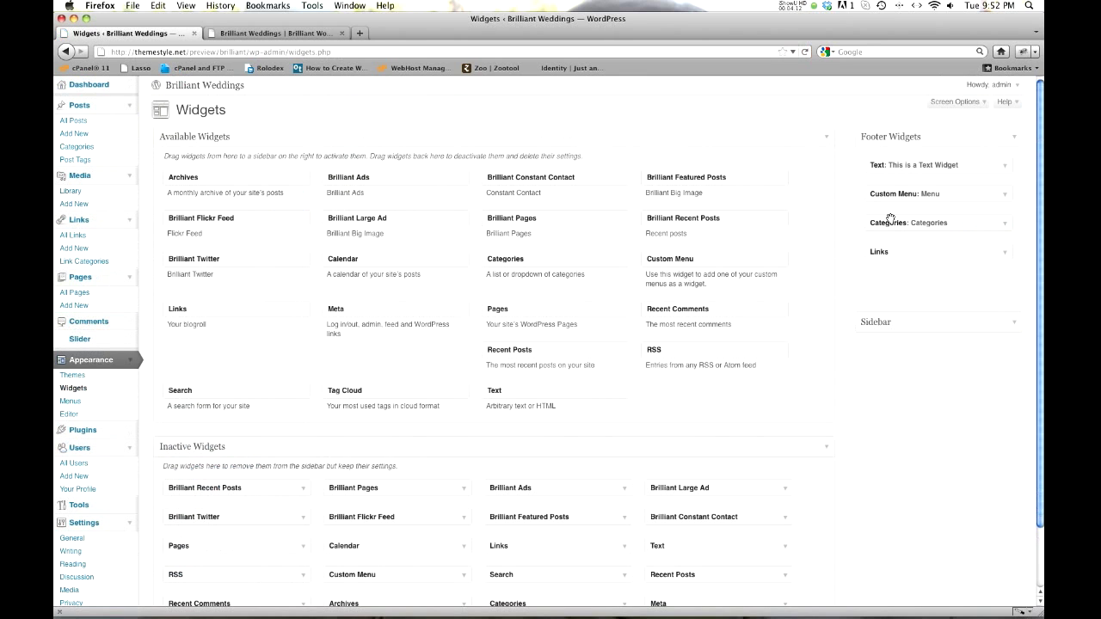
pyautogui.click(1004, 195)
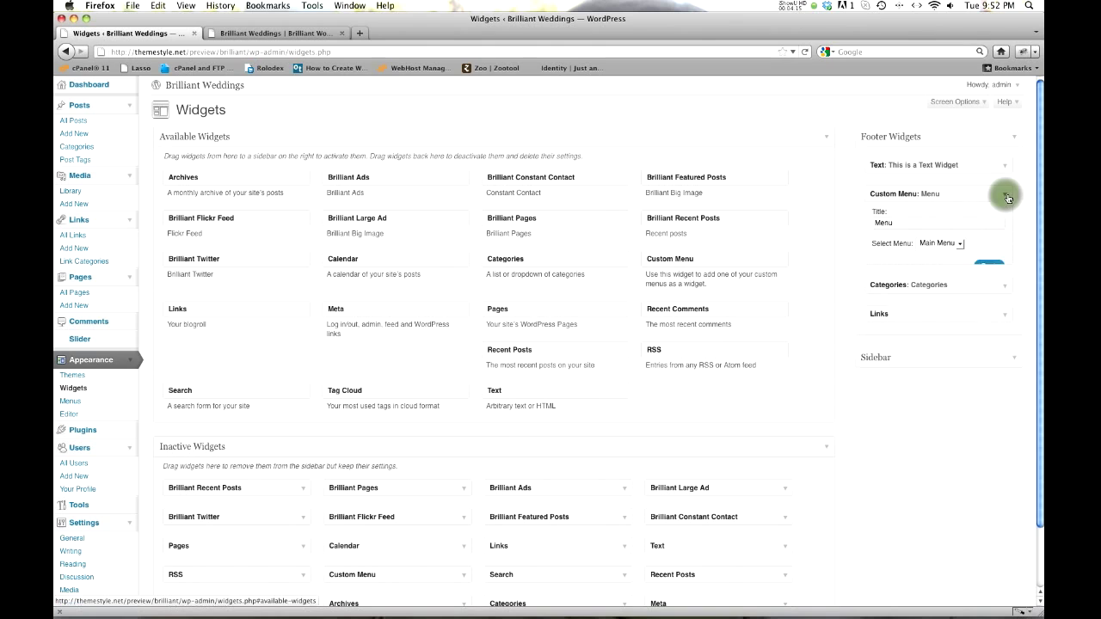
pyautogui.click(958, 246)
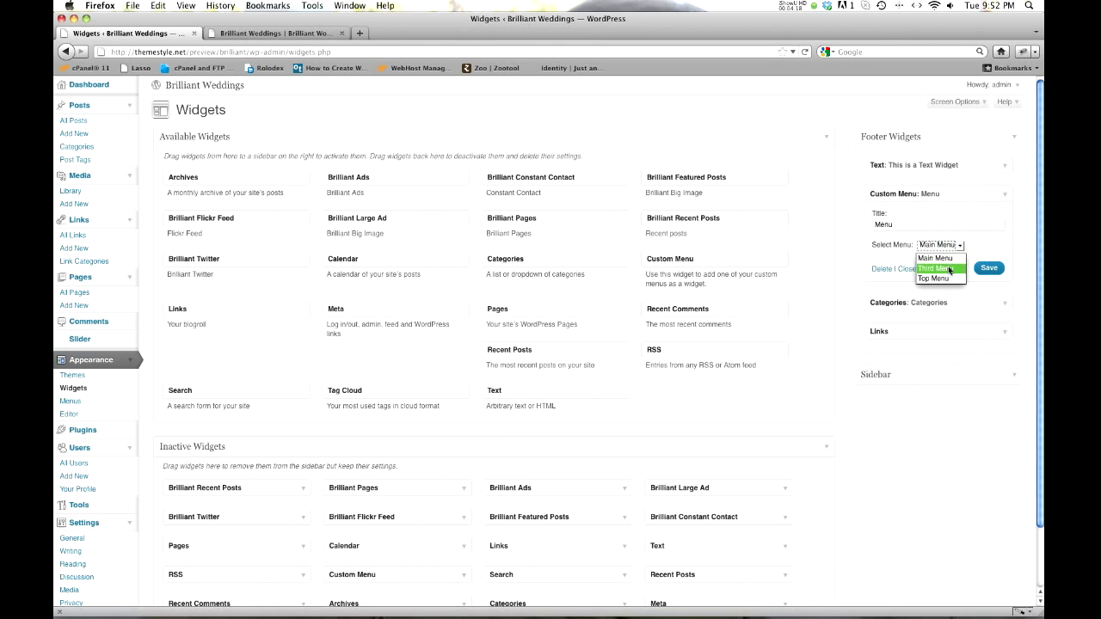
pyautogui.click(947, 269)
pyautogui.click(979, 270)
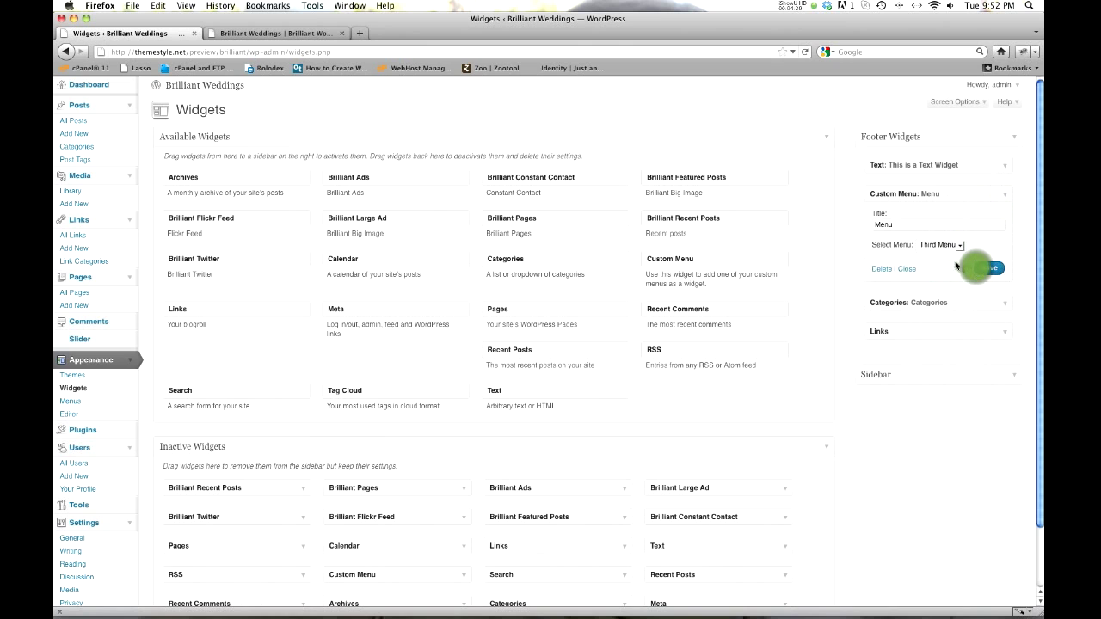
# - Reload the live site and check the Menu column in its footer
pyautogui.click(302, 34)
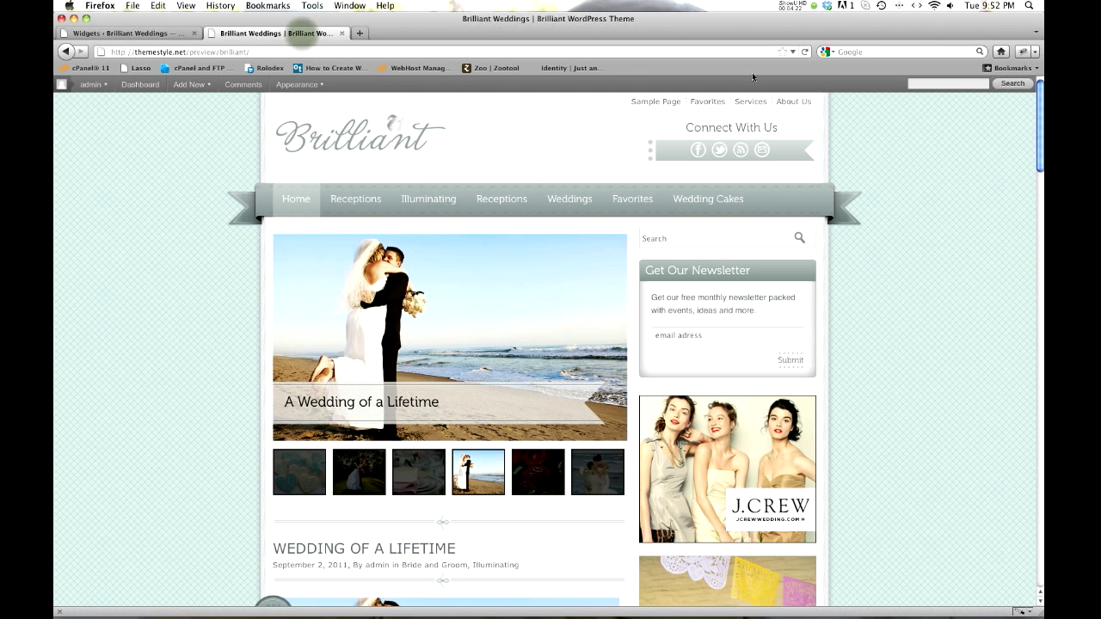
pyautogui.click(805, 51)
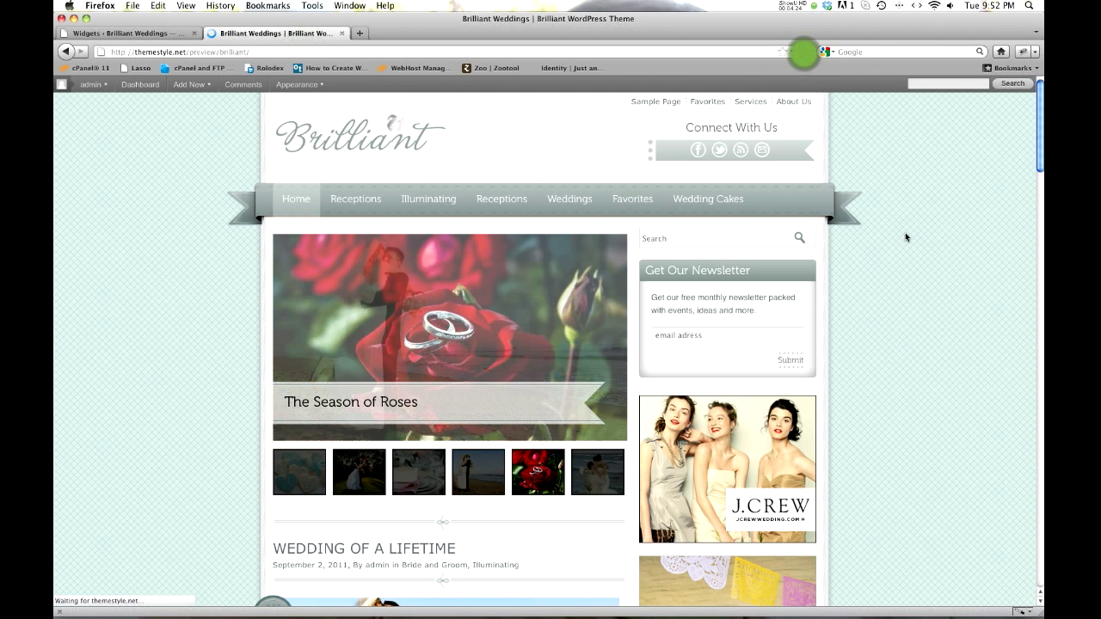
pyautogui.scroll(-5, 906, 237)
pyautogui.scroll(-15, 906, 237)
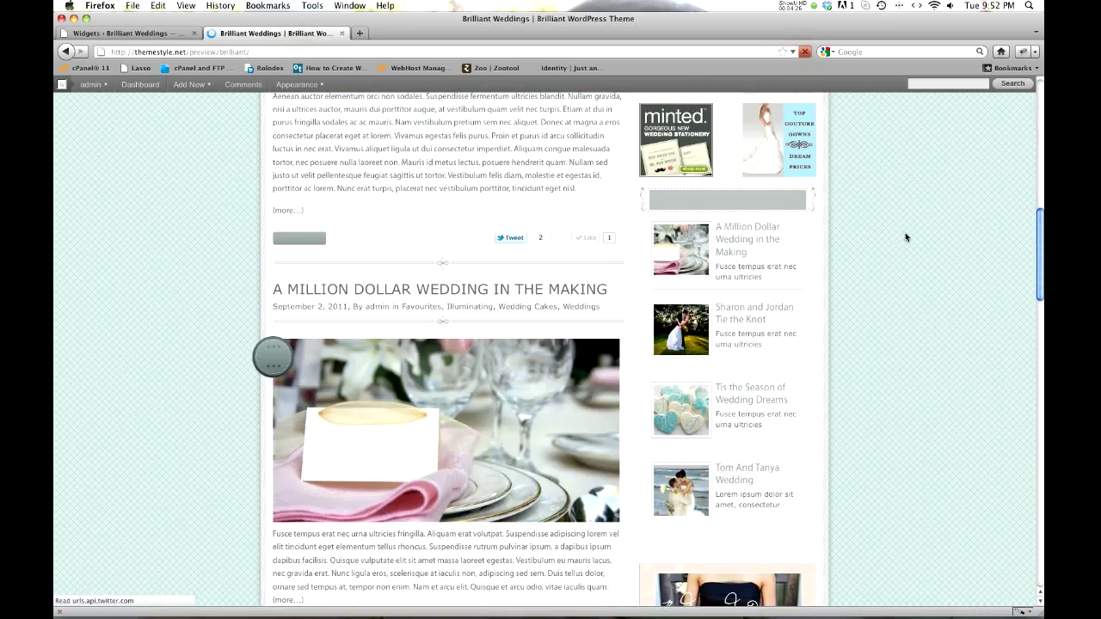
pyautogui.scroll(-6, 906, 238)
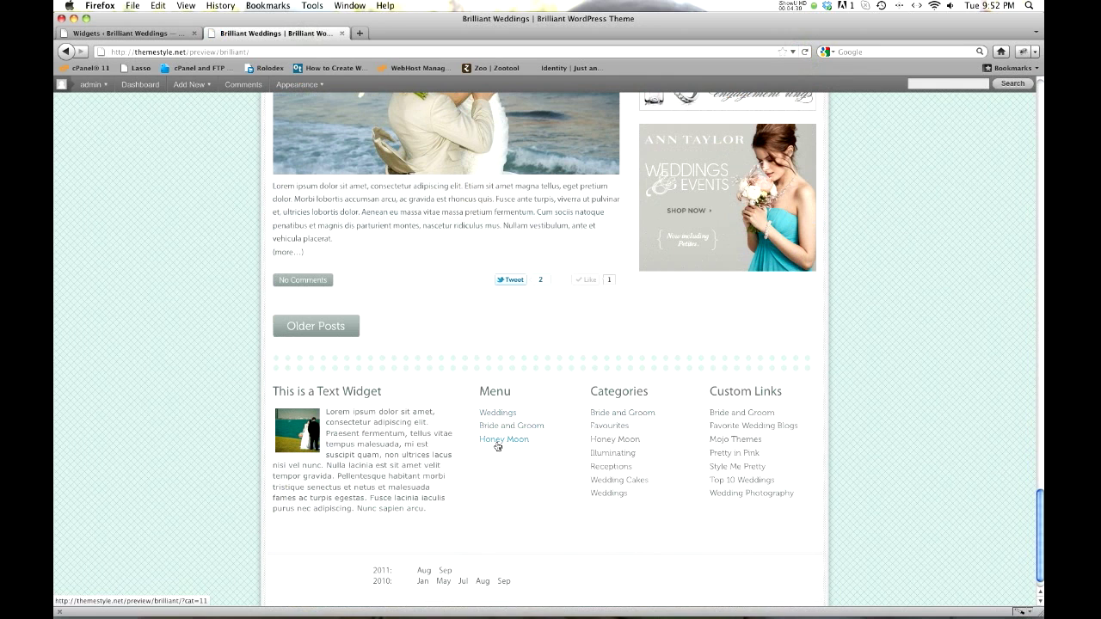
# - Switch the footer Custom Menu widget on the Widgets page to Top Menu and save it
pyautogui.click(146, 32)
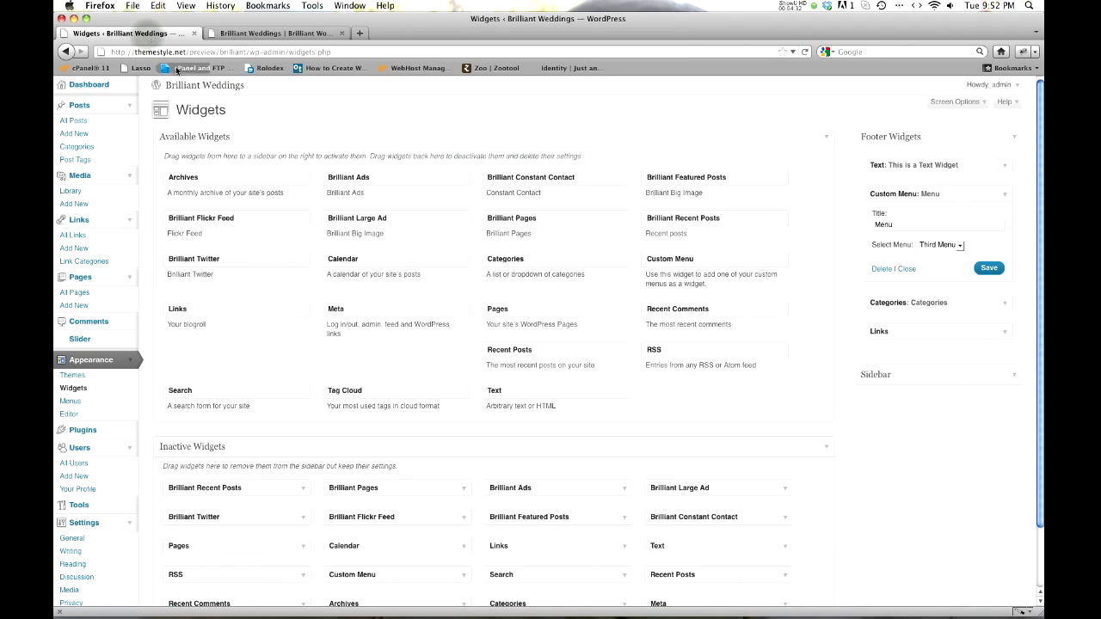
pyautogui.scroll(-1, 856, 306)
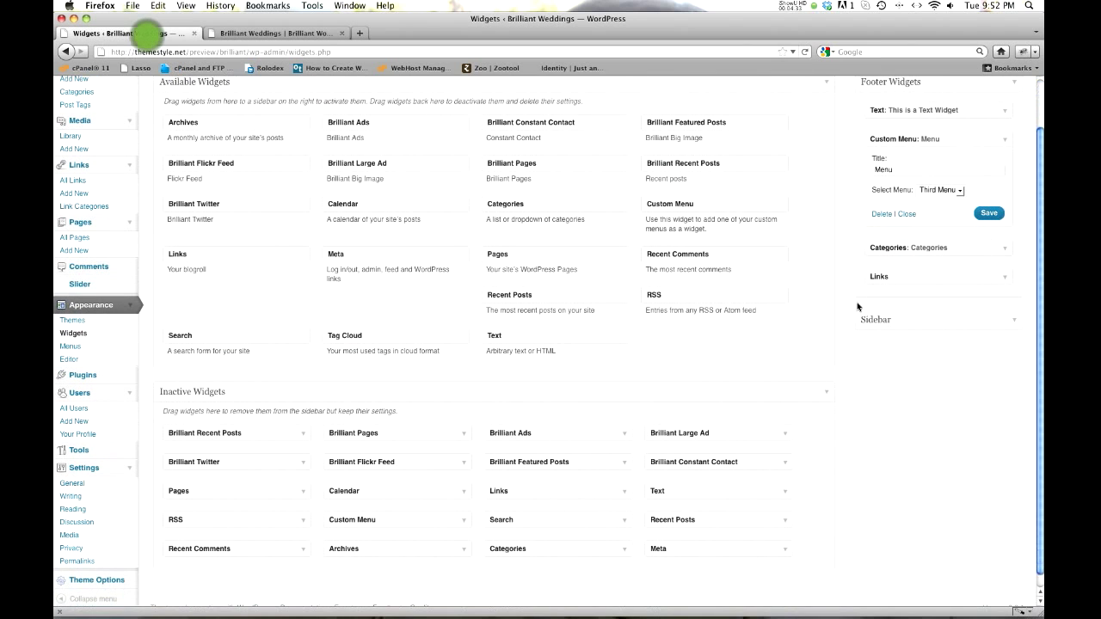
pyautogui.click(959, 190)
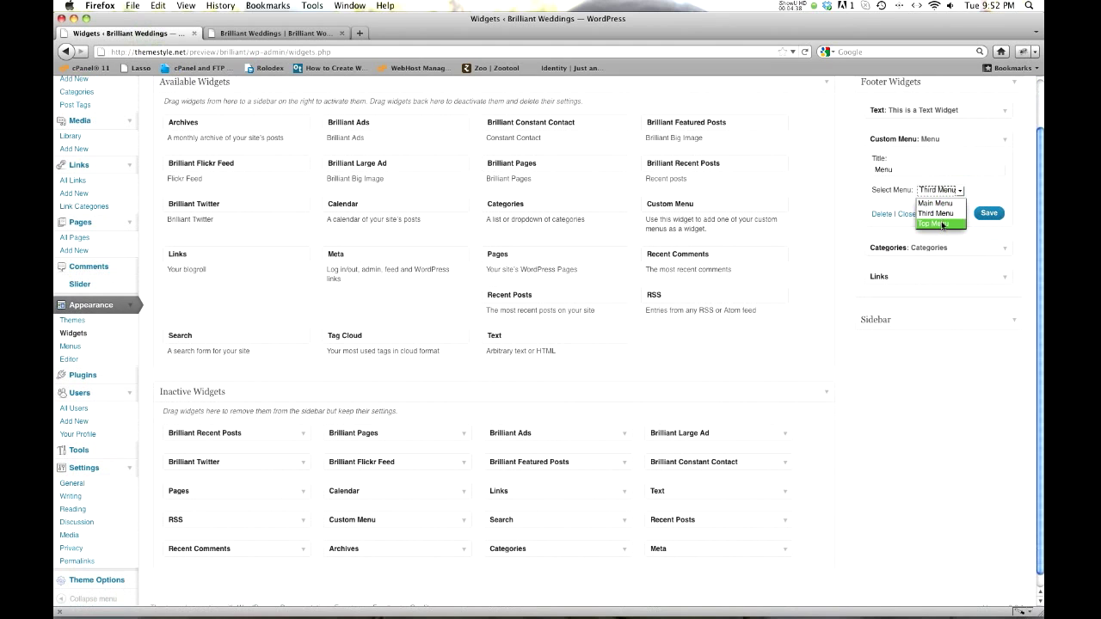
pyautogui.click(981, 215)
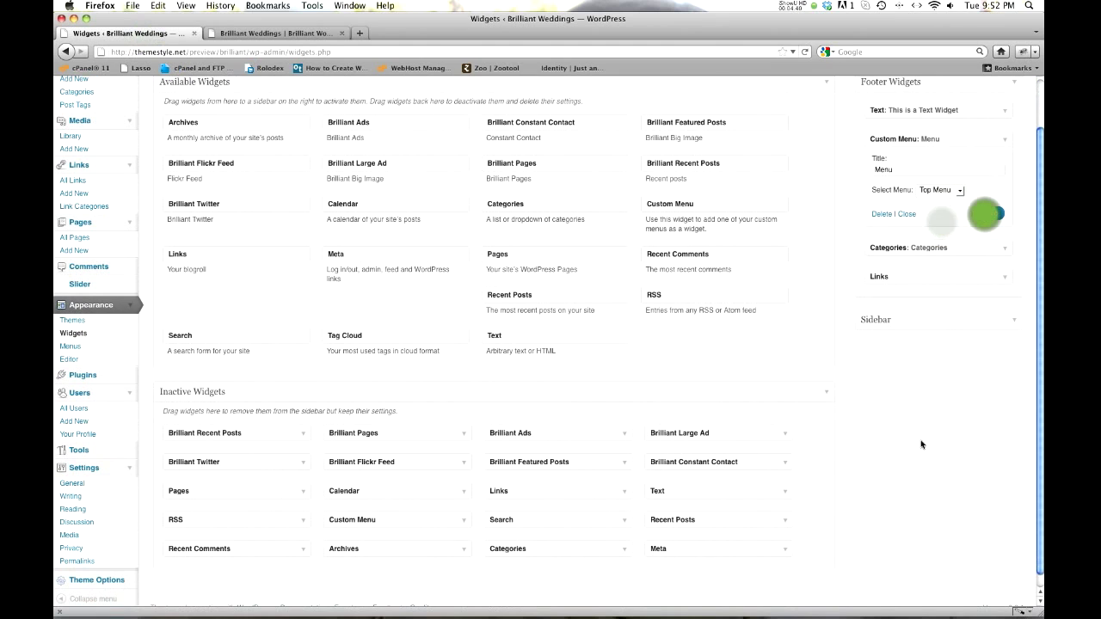
# - Examine the image HTML and the paragraph text in the footer Text widget, and close its settings
pyautogui.click(1003, 111)
pyautogui.moveTo(910, 262); pyautogui.dragTo(748, 162)
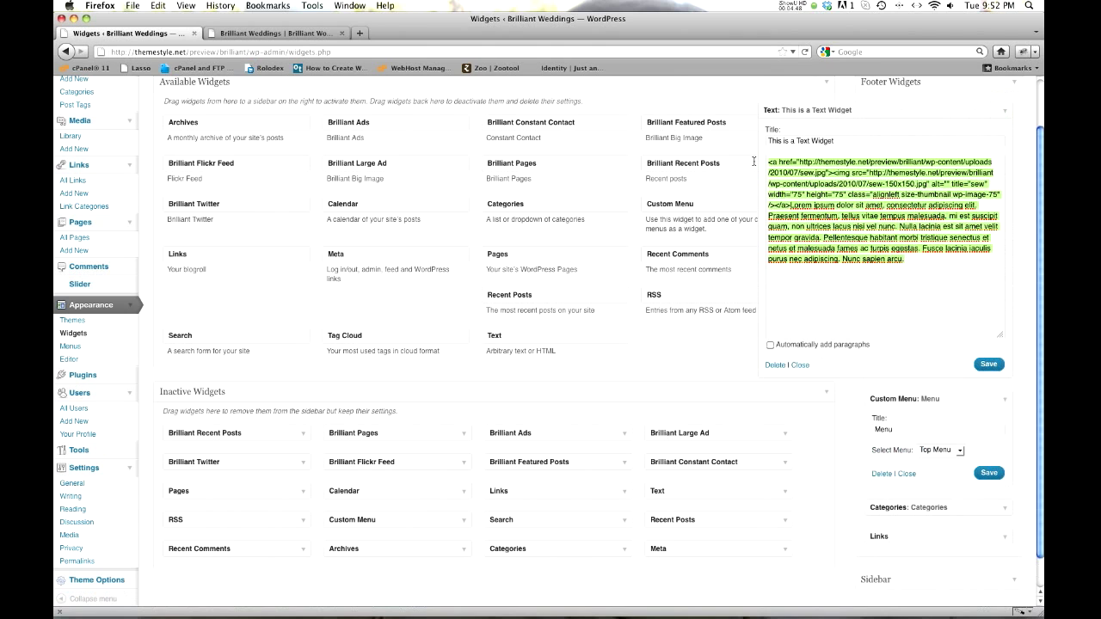
pyautogui.moveTo(898, 264); pyautogui.dragTo(768, 166)
pyautogui.click(890, 206)
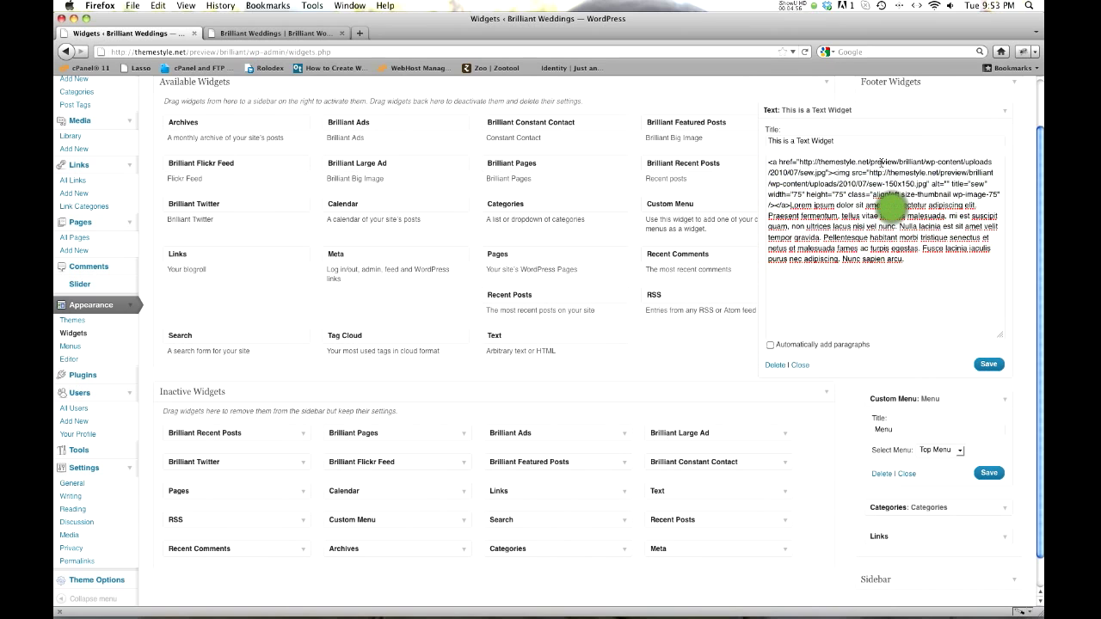
pyautogui.moveTo(904, 259); pyautogui.dragTo(790, 206)
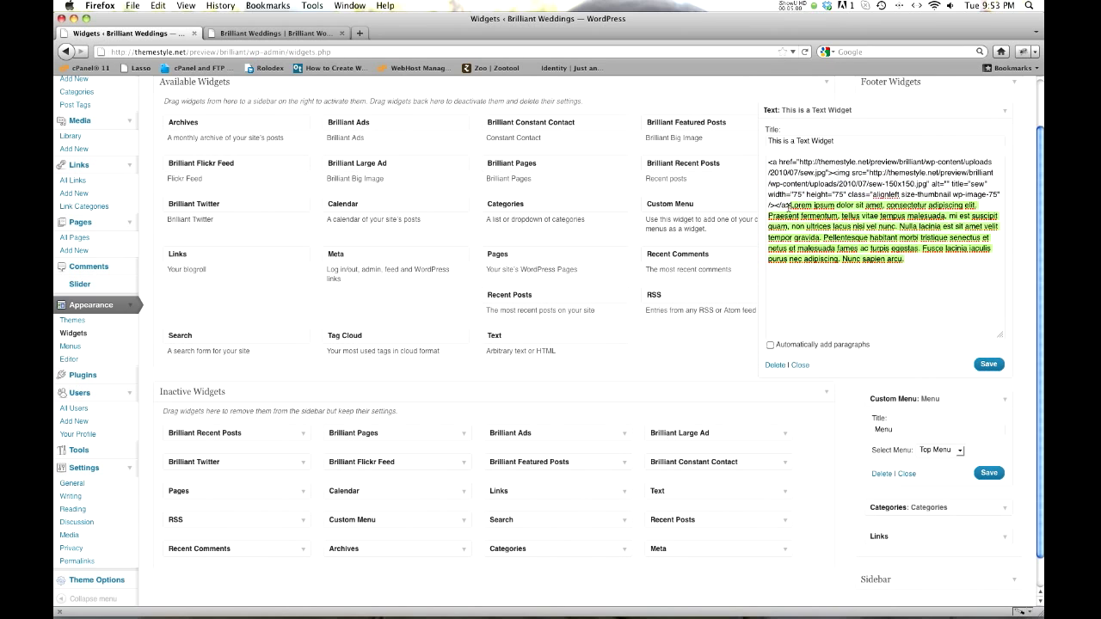
pyautogui.click(788, 205)
pyautogui.click(800, 366)
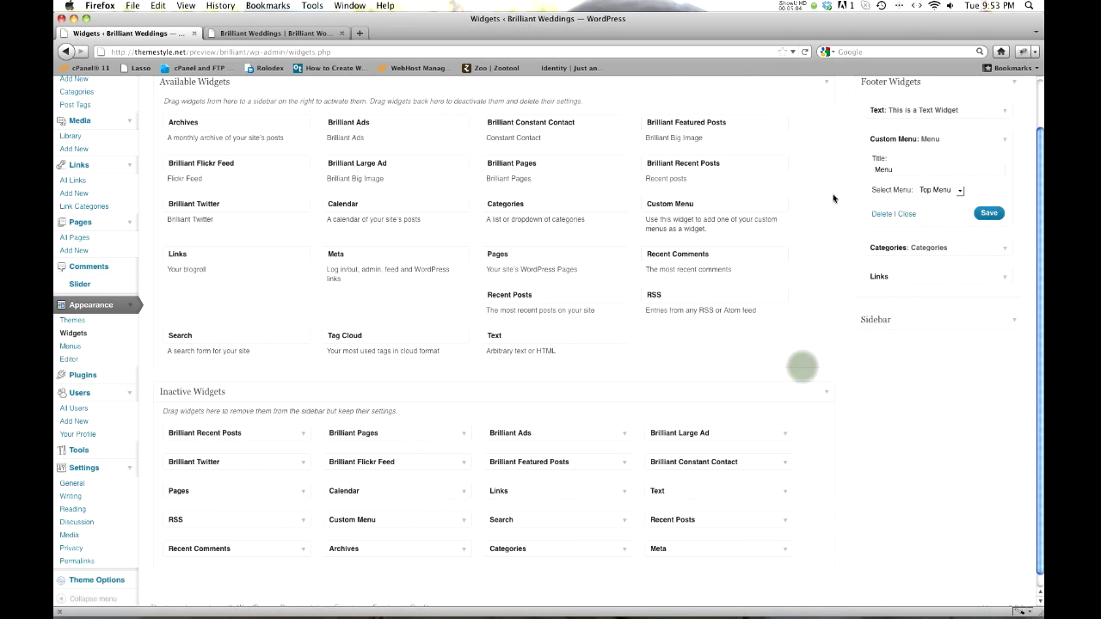